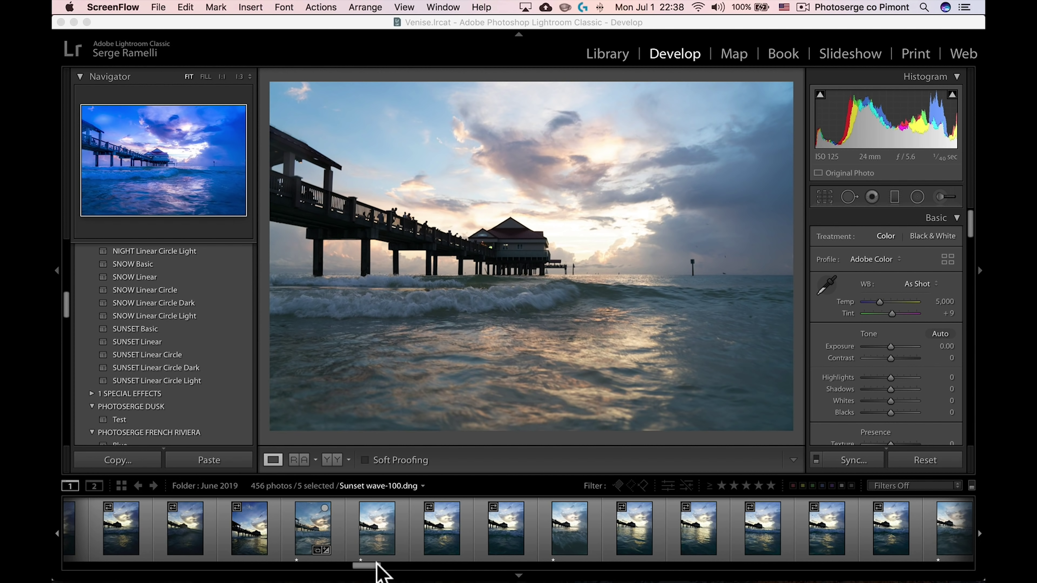
- Browse the portrait pier photos Sunset wave-8 through wave-12, checking the pier house at 1:1
drag(376, 565, 382, 567)
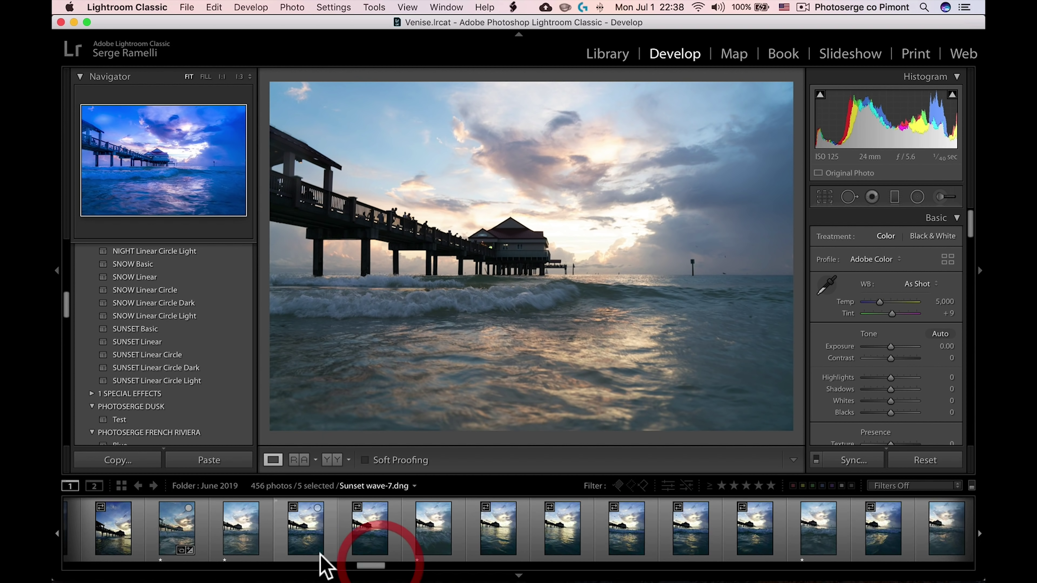
click(310, 539)
click(372, 531)
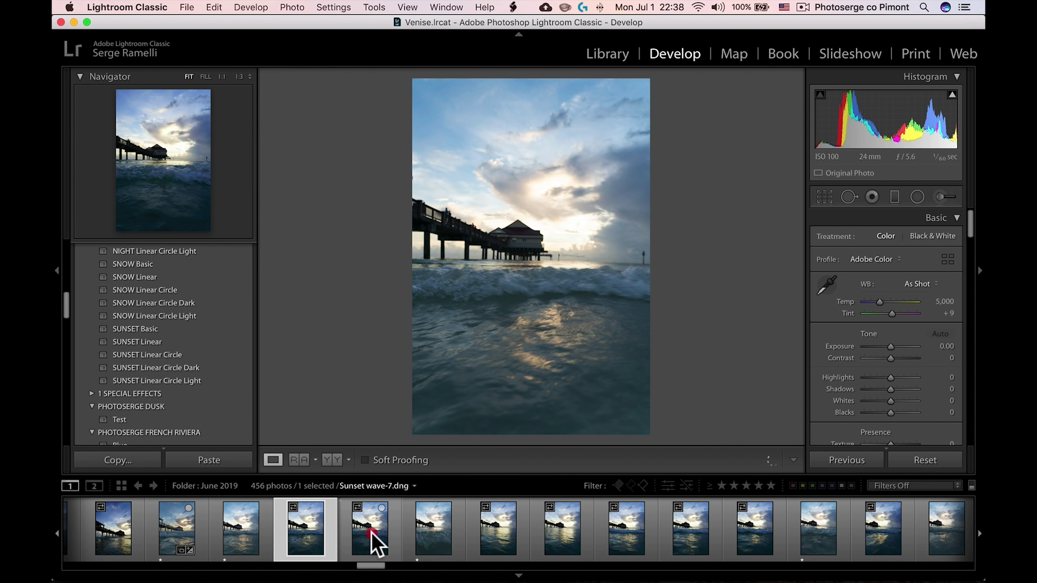
click(431, 539)
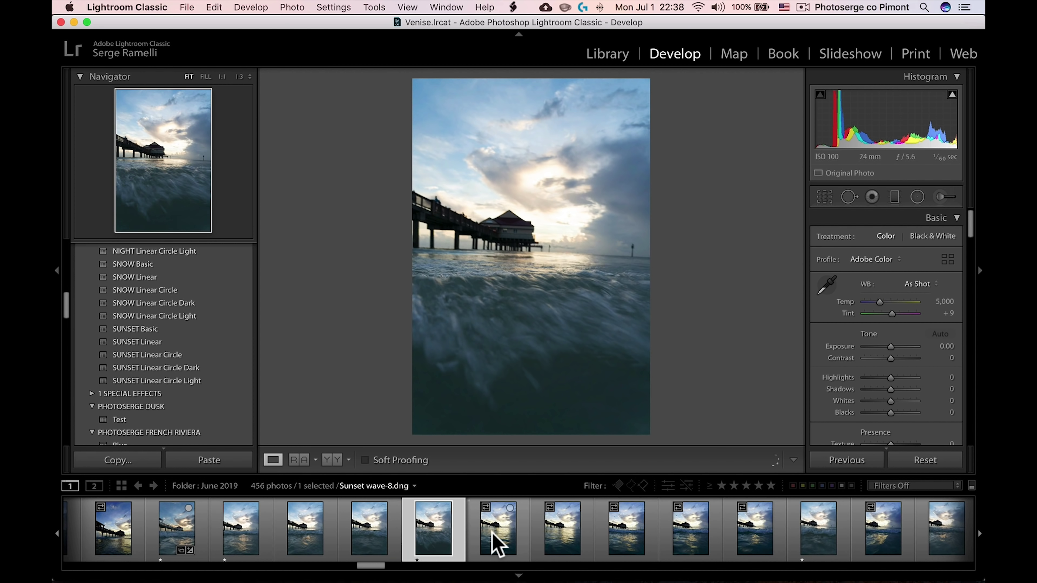
click(496, 543)
click(569, 534)
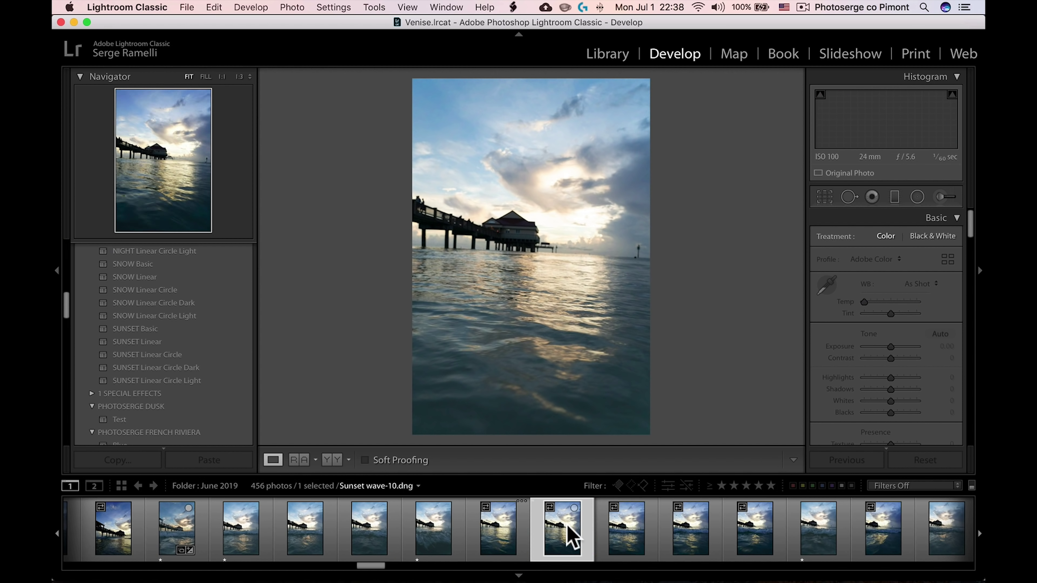
click(629, 539)
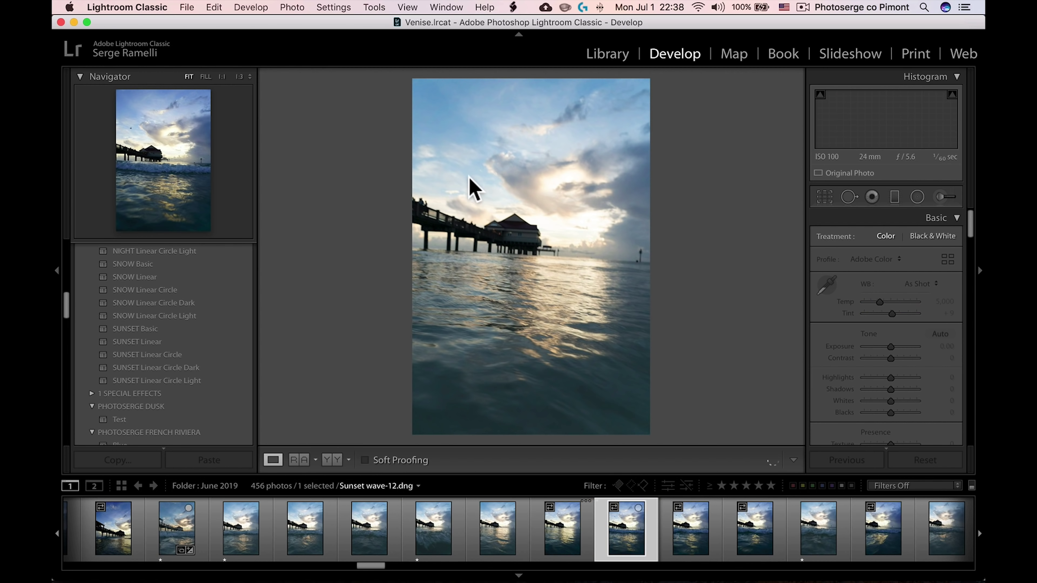
click(505, 235)
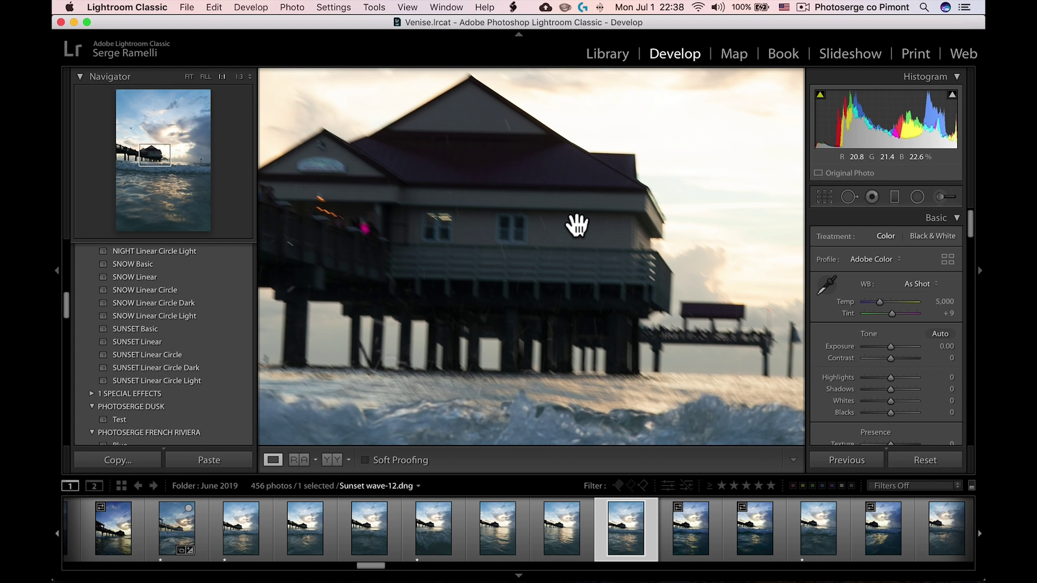
click(577, 225)
- Move along the filmstrip to Sunset wave-67 and inspect its pier house at 1:1
drag(385, 566, 497, 567)
click(404, 531)
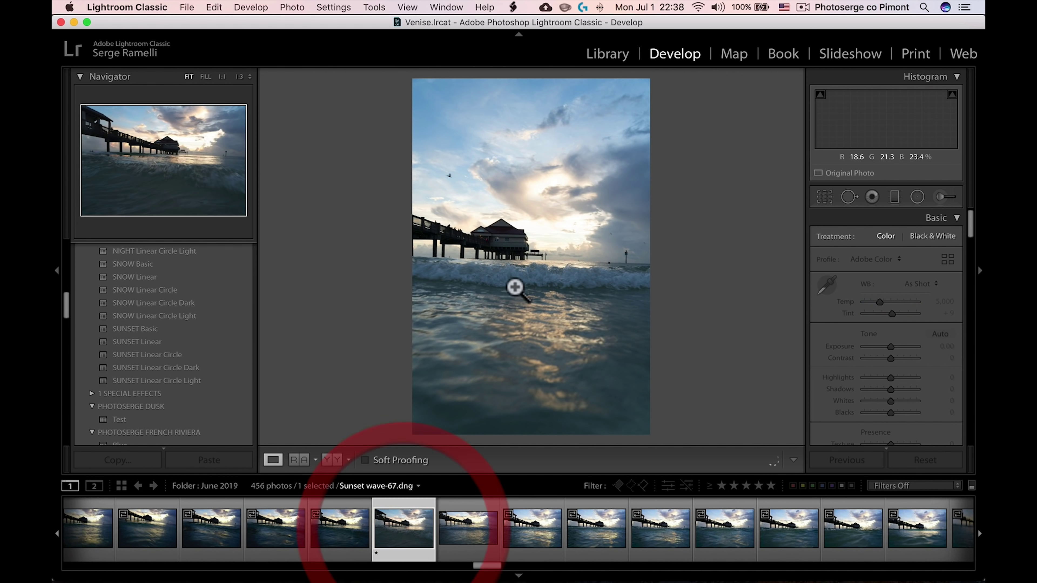
click(570, 204)
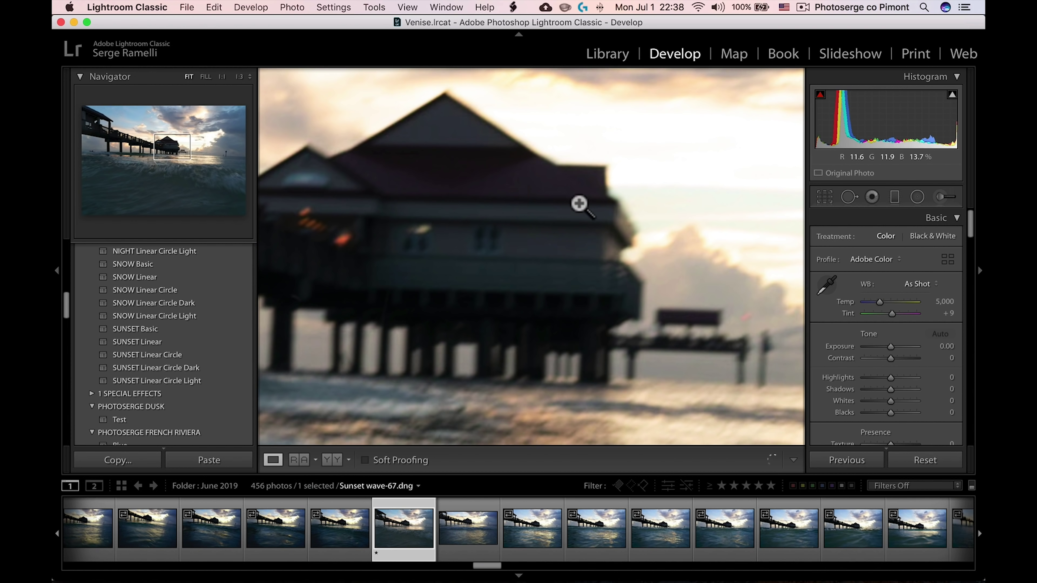
click(576, 206)
- Show Sunset wave-103 alone, check it at 1:1, then overlay its file name and exposure info
drag(492, 568, 559, 566)
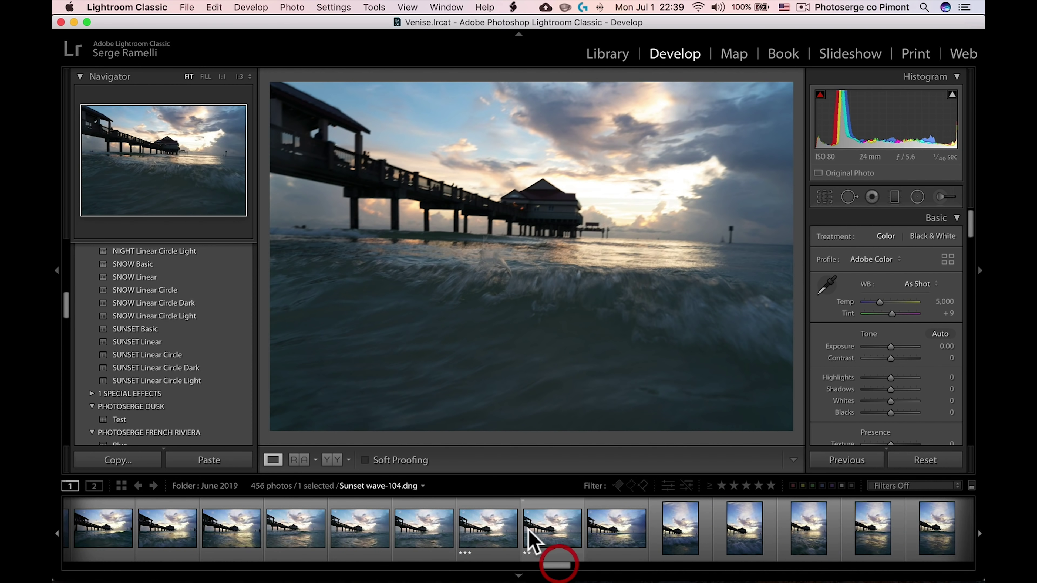
click(488, 529)
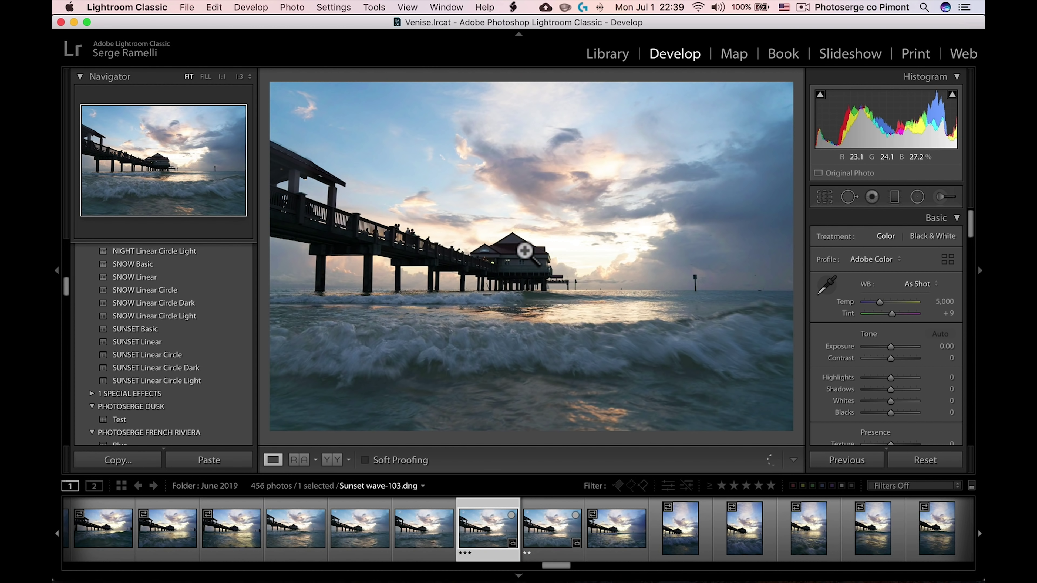
drag(525, 251, 546, 268)
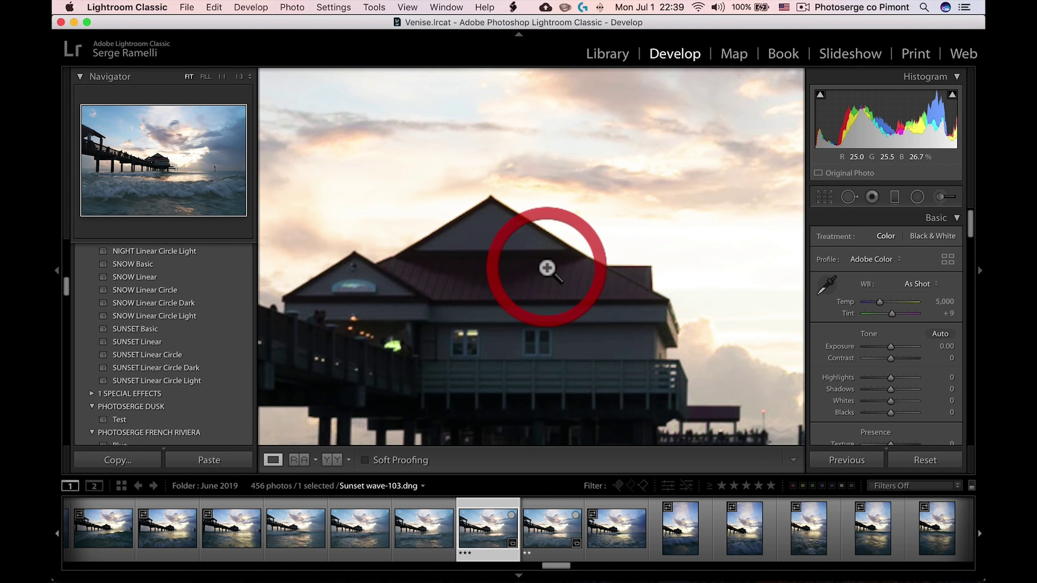
click(539, 273)
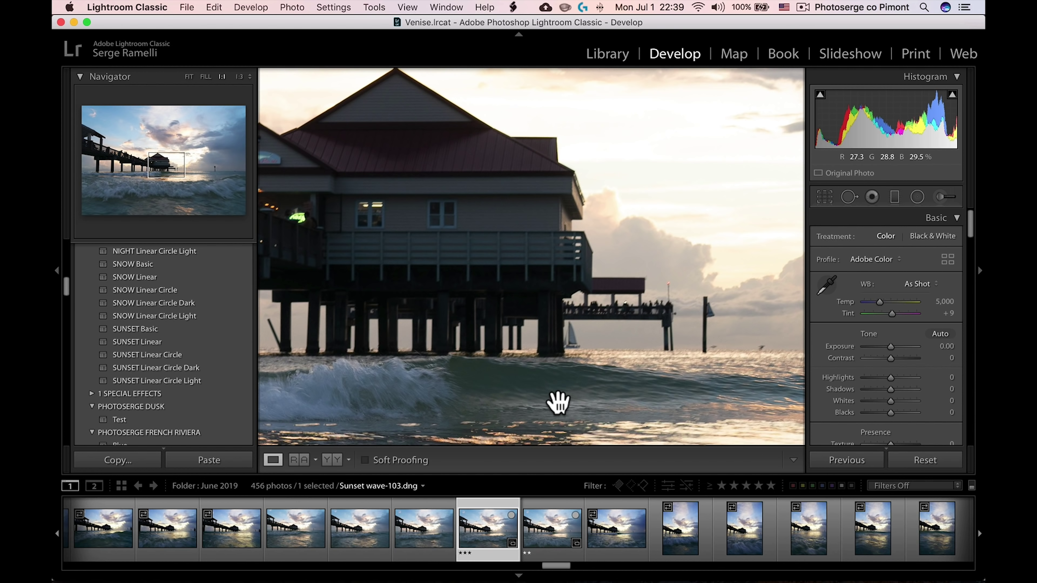
click(504, 279)
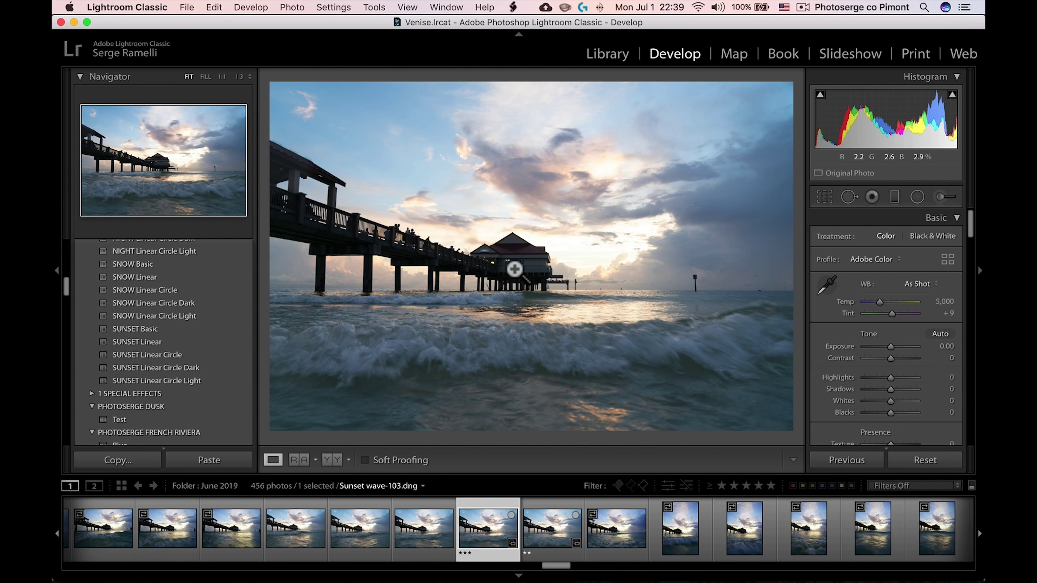
key(i)
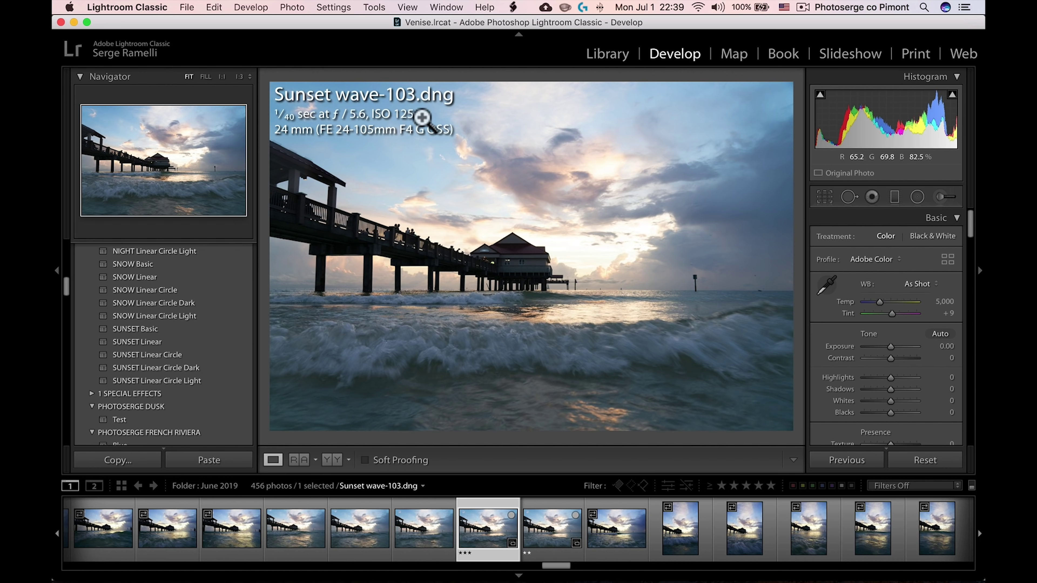
- Switch the filmstrip to the PLP Wave collection and select Sunset wave-59 plus Sunset wave-103
click(390, 488)
click(485, 434)
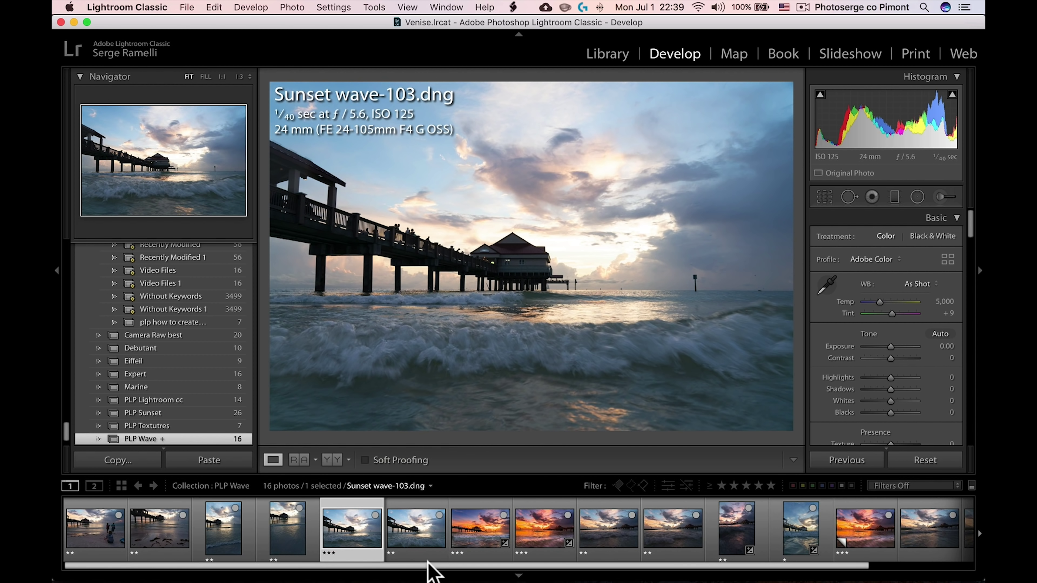
click(93, 531)
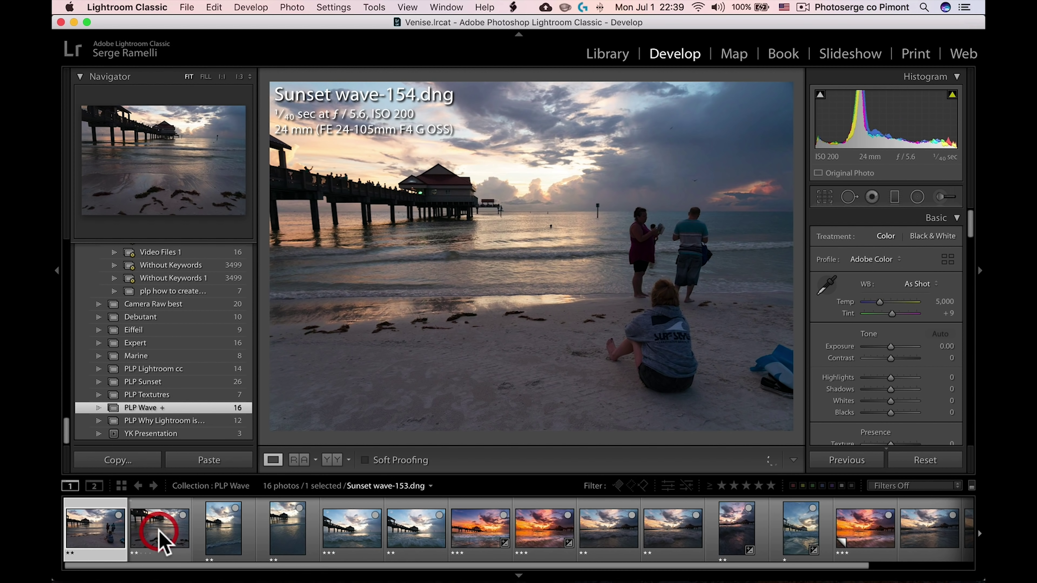
click(160, 540)
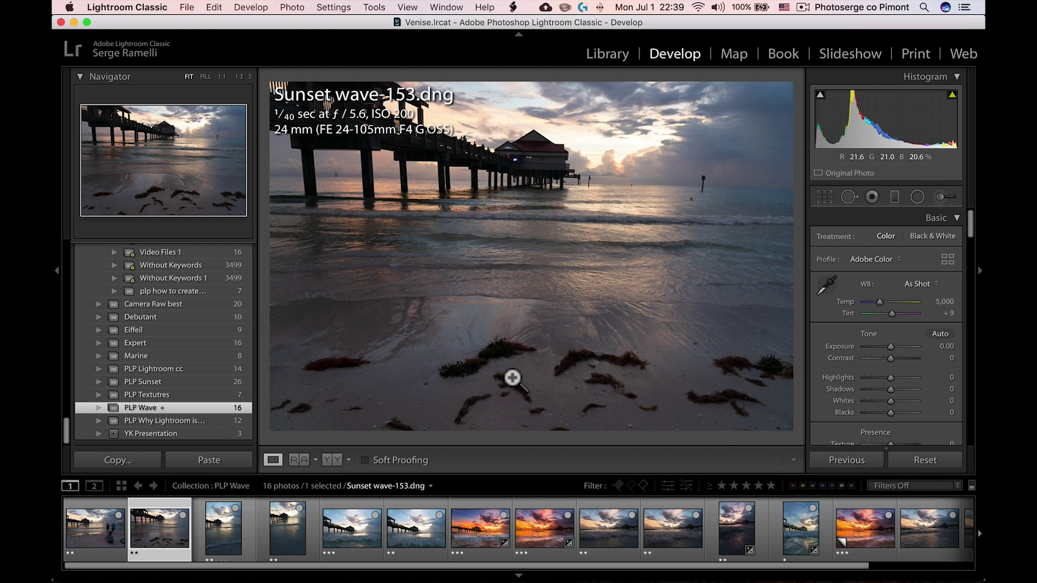
click(227, 533)
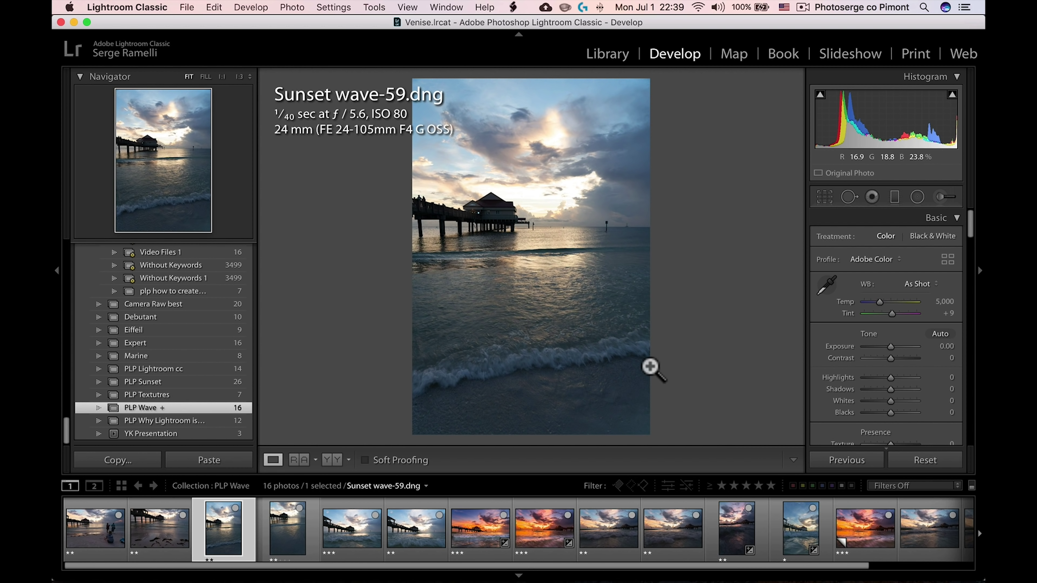
super+click(363, 537)
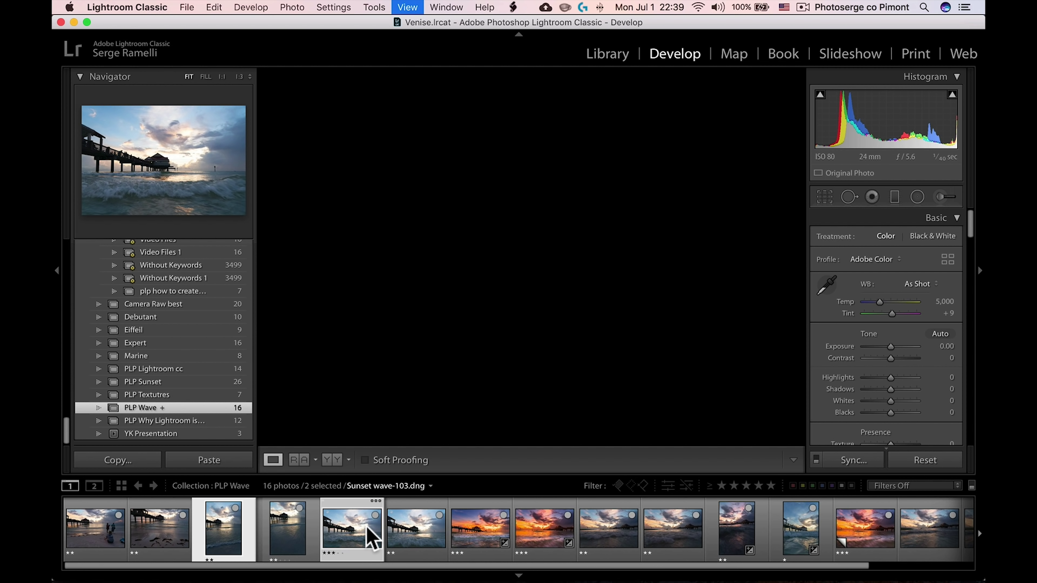
- Compare Sunset wave-59 and wave-103 side by side with panels hidden, then return to Loupe on wave-59
key(c)
key(shift+Tab)
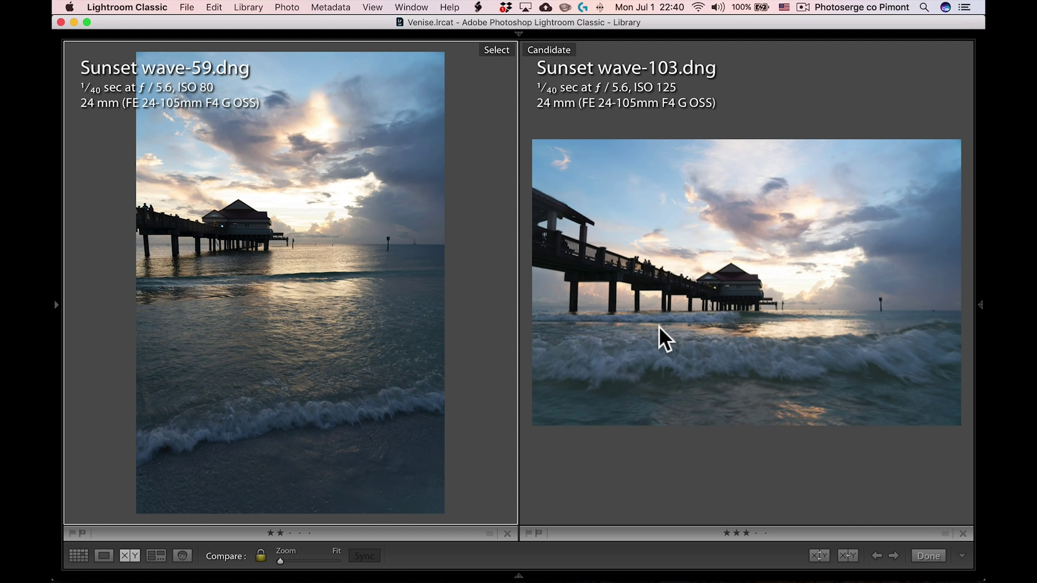
key(shift+Tab)
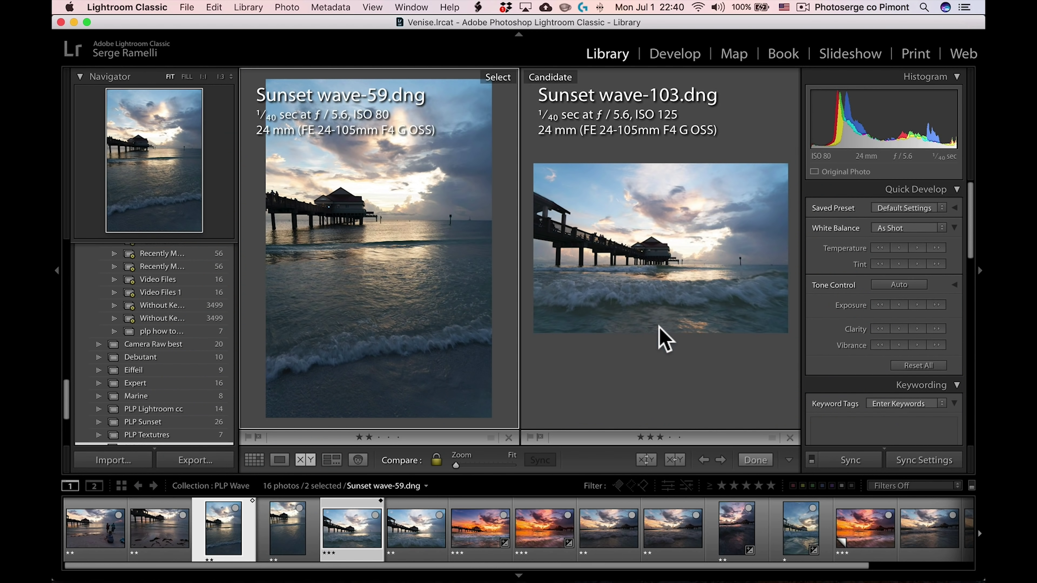
click(280, 460)
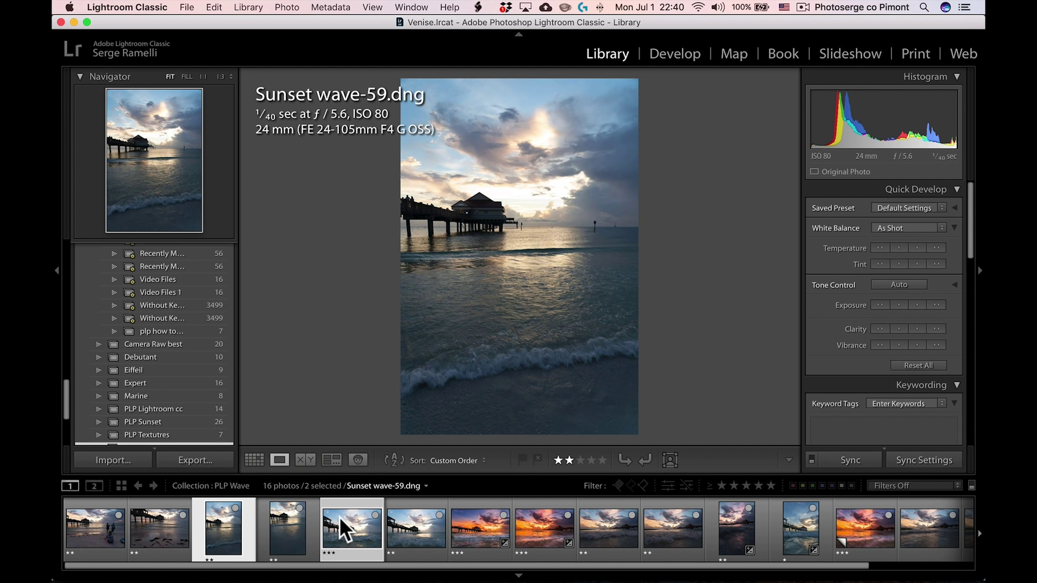
- Open Sunset wave-138 in Develop and expand the Presets panel to try GOLDEN HOUR Linear Circle
click(345, 527)
key(d)
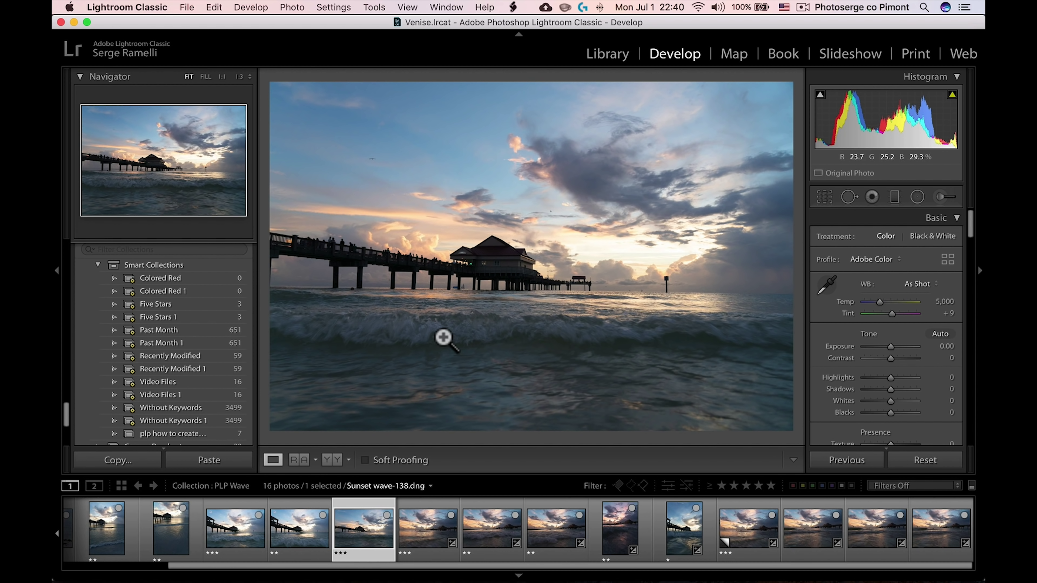
drag(66, 425, 73, 283)
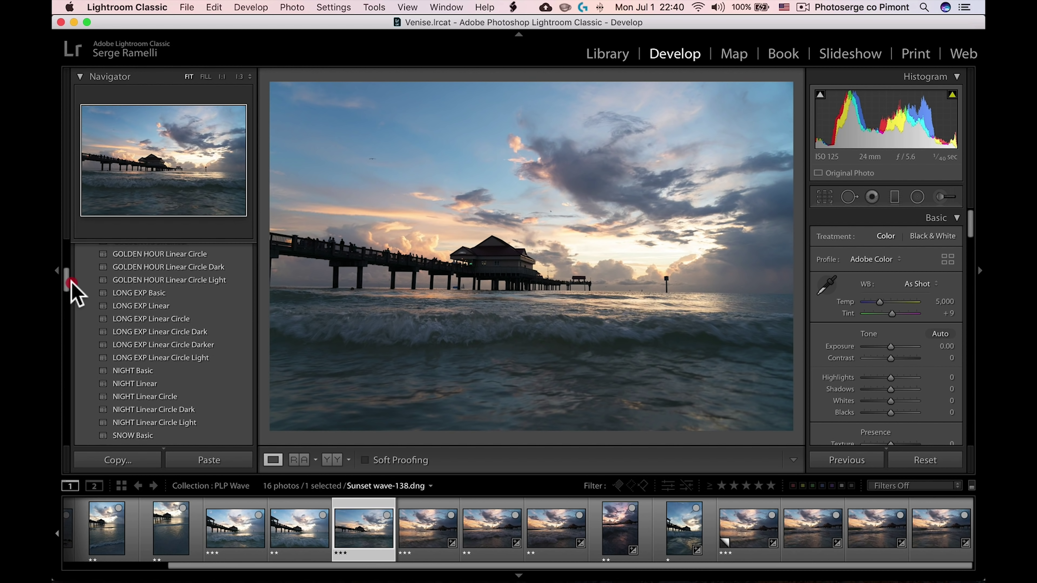
mouse_move(71, 282)
mouse_down()
mouse_move(75, 298)
mouse_move(80, 284)
mouse_up()
click(161, 319)
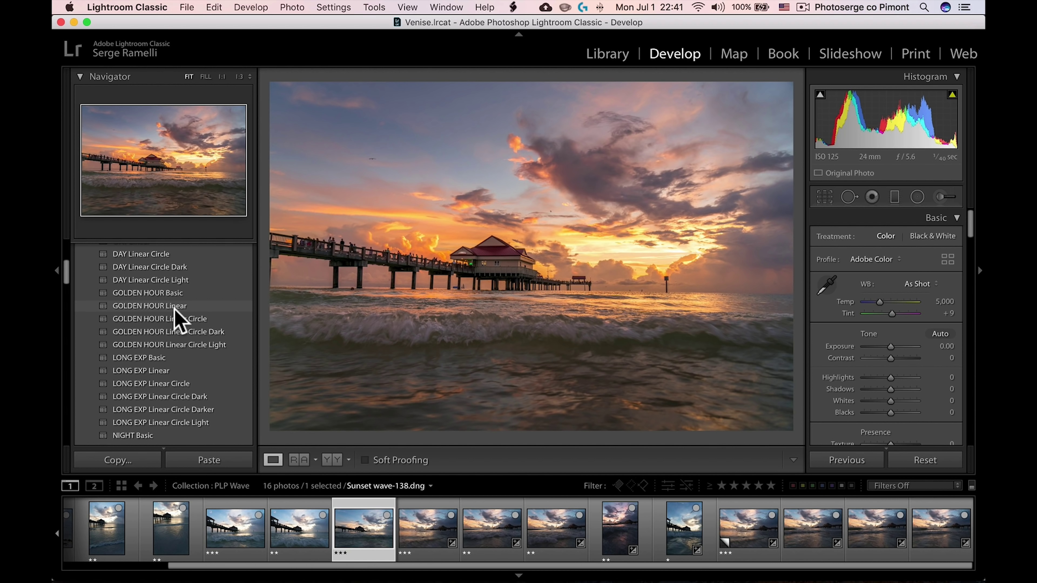
- Apply the GOLDEN HOUR Linear preset and inspect its sky and water graduated filters
click(174, 306)
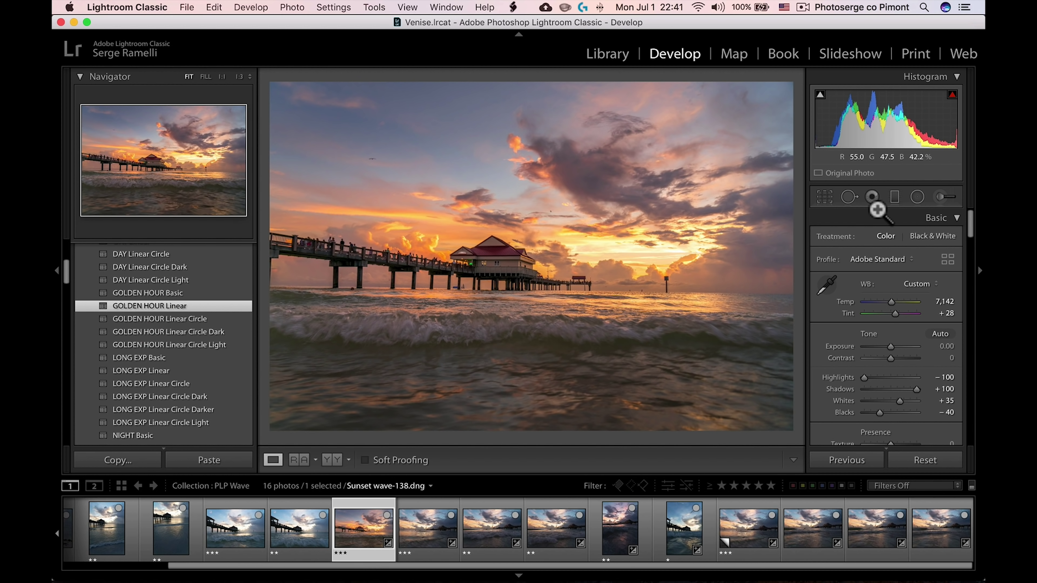
click(894, 197)
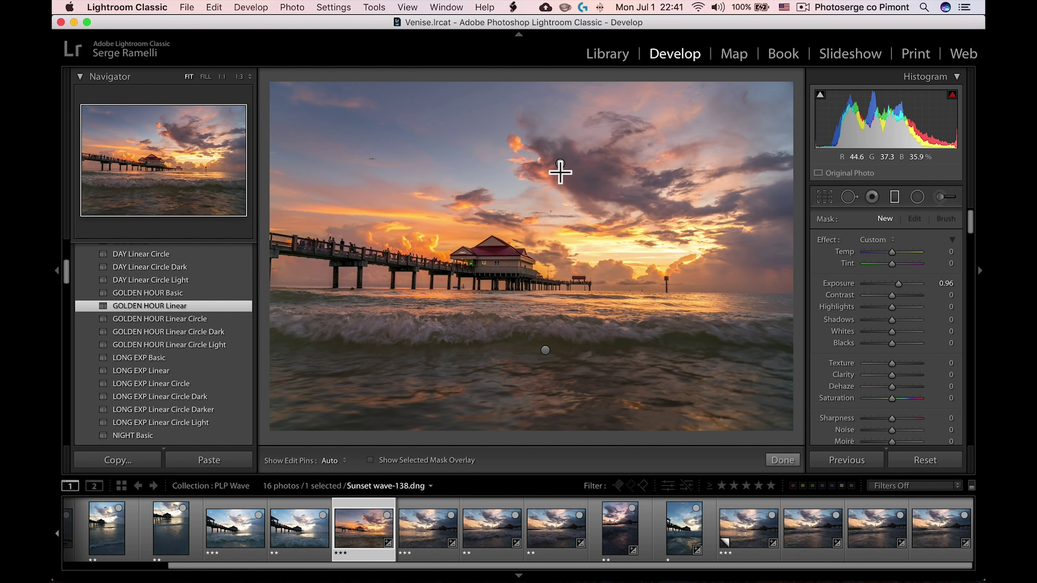
click(560, 163)
click(547, 351)
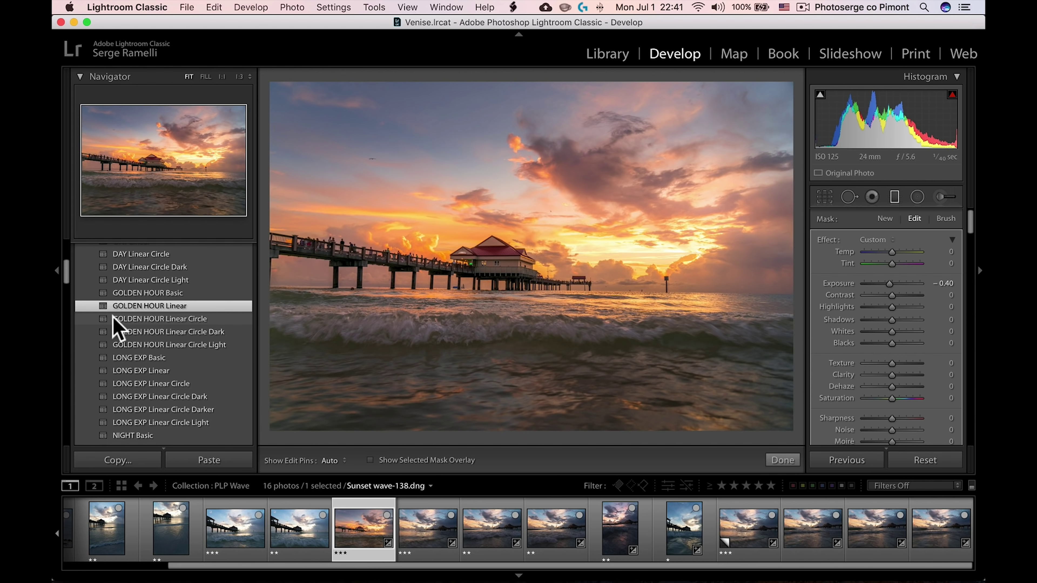
- Apply GOLDEN HOUR Linear Circle, check its gradients, and place a radial filter over the pier house
click(189, 320)
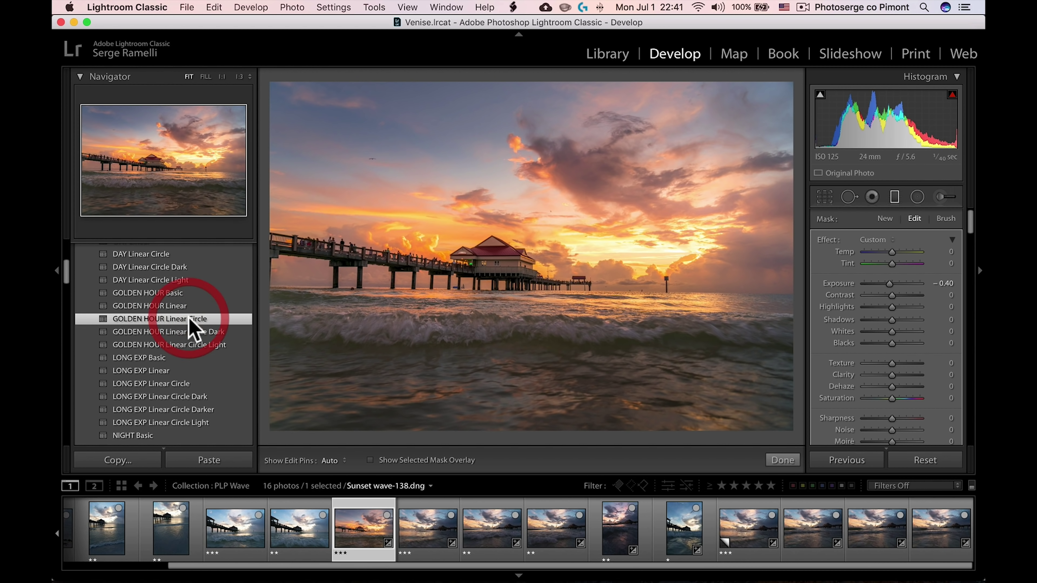
click(560, 162)
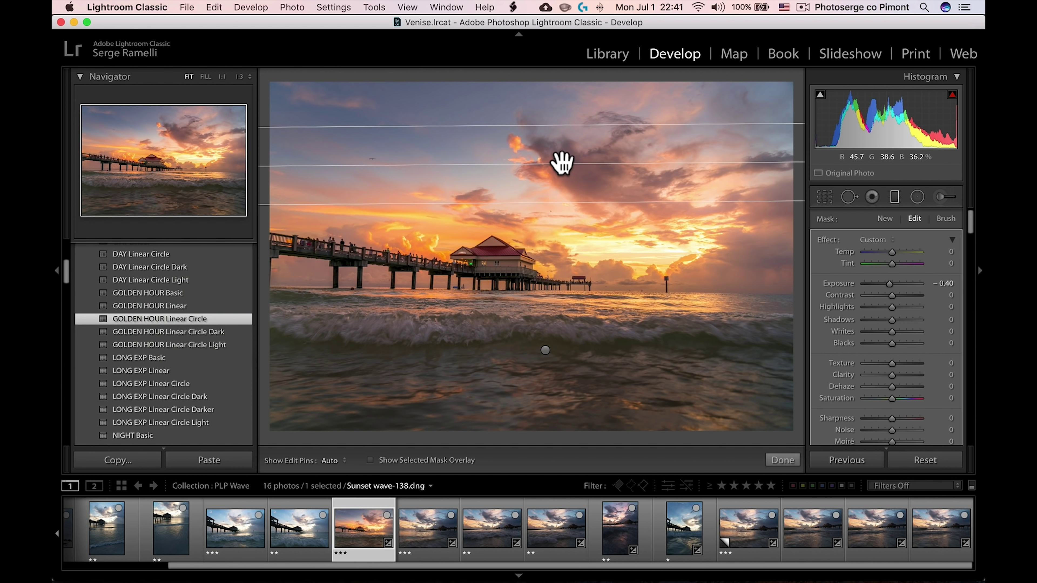
click(547, 350)
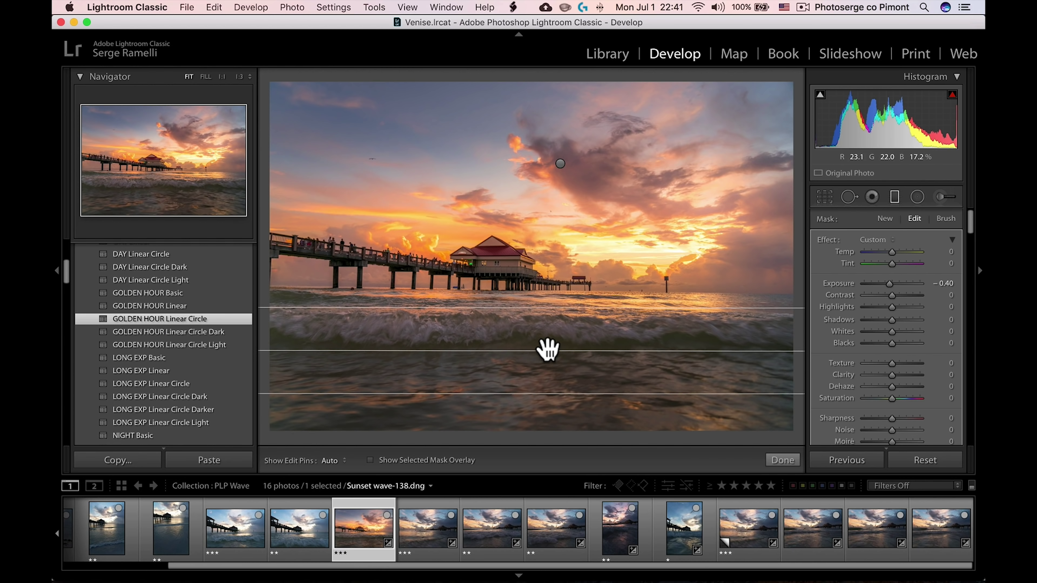
click(917, 197)
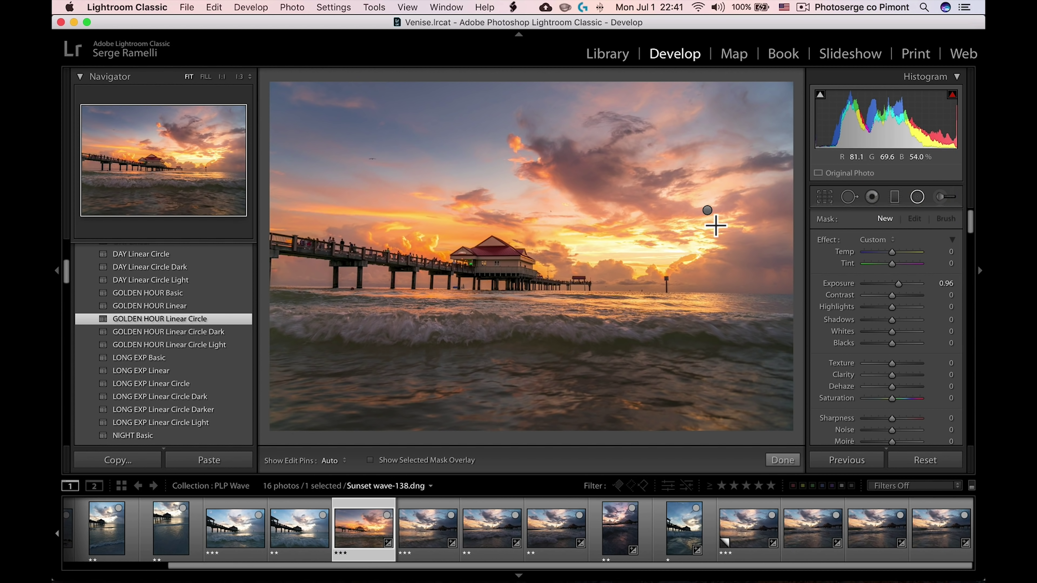
click(710, 211)
drag(711, 211, 536, 250)
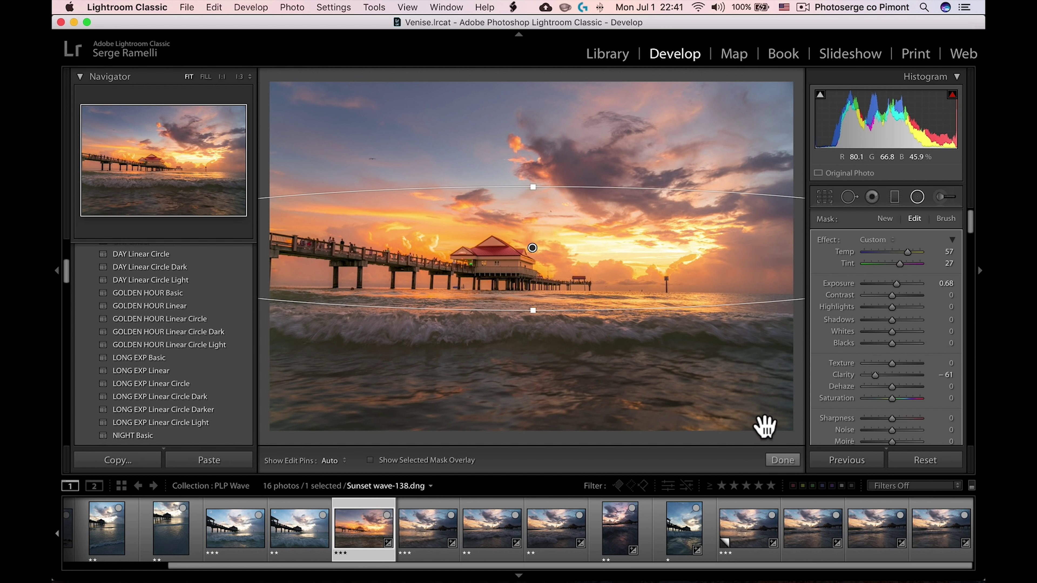
- Close filter editing and keep GOLDEN HOUR Linear Circle after previewing the Dark variant
click(782, 460)
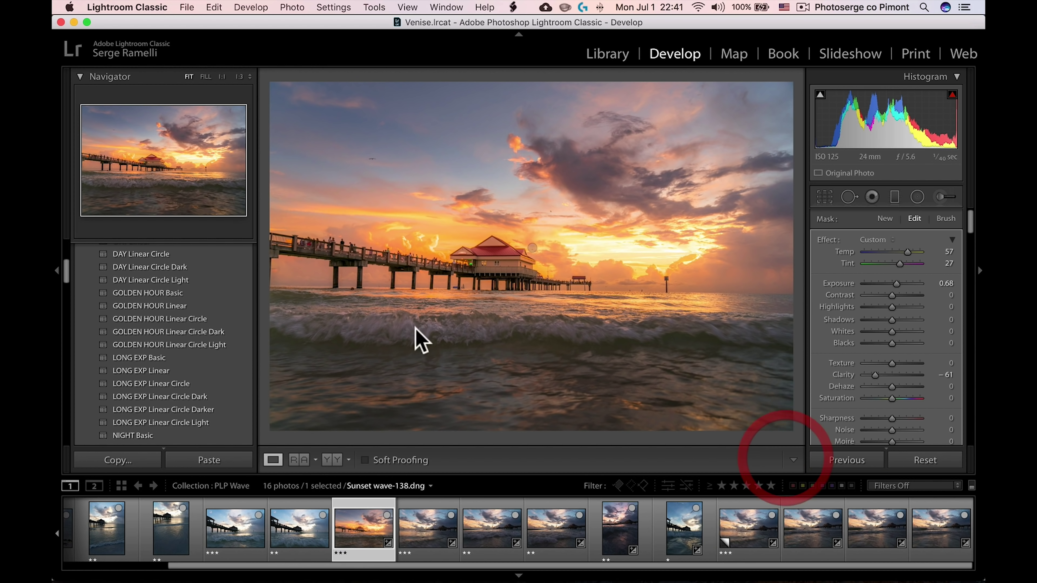
click(186, 320)
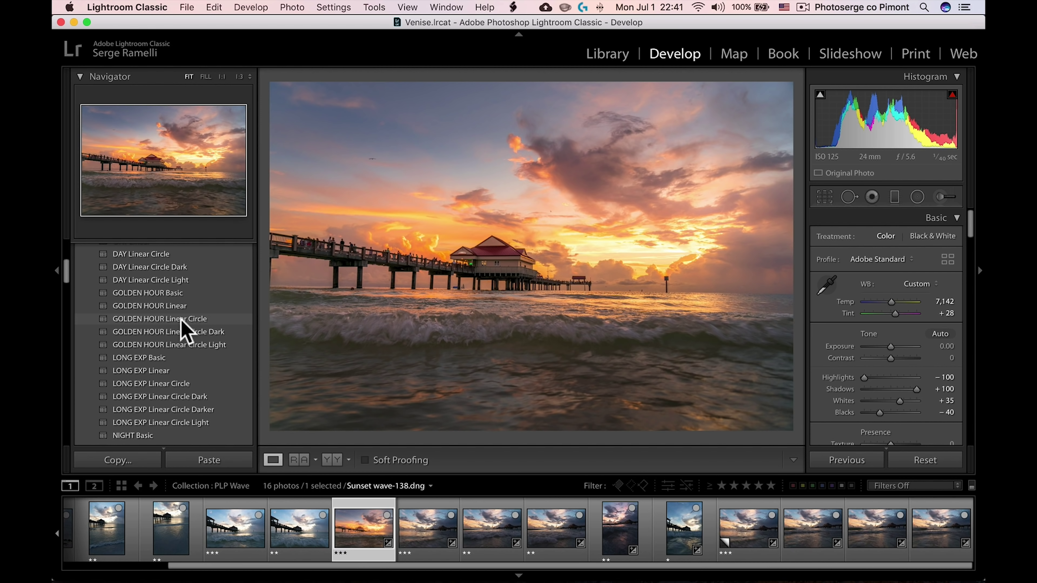
click(181, 320)
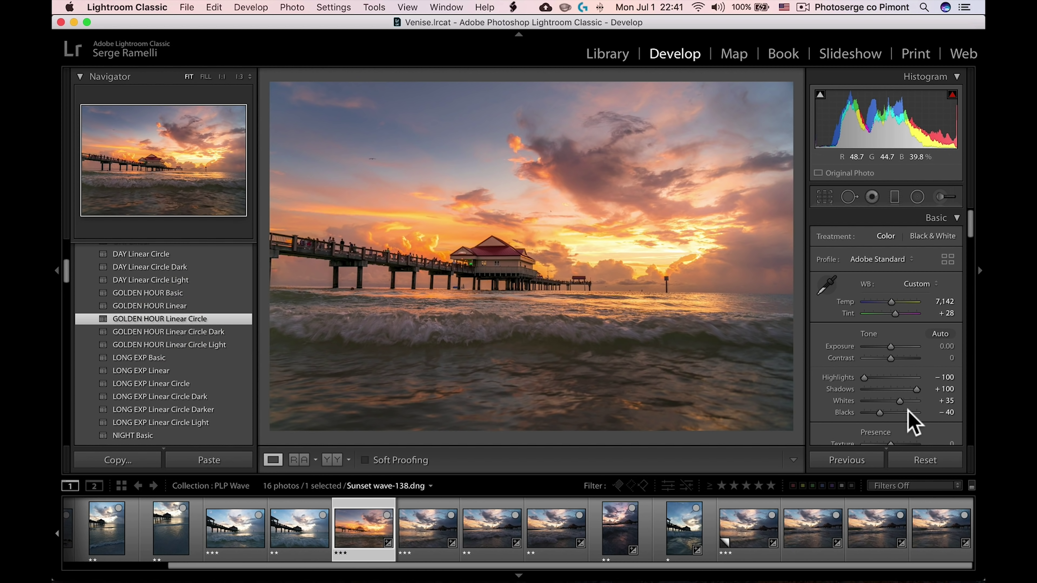
- Set Blacks to −58 and Whites to +9 while watching clipping, then raise Contrast to +46
drag(880, 412, 893, 402)
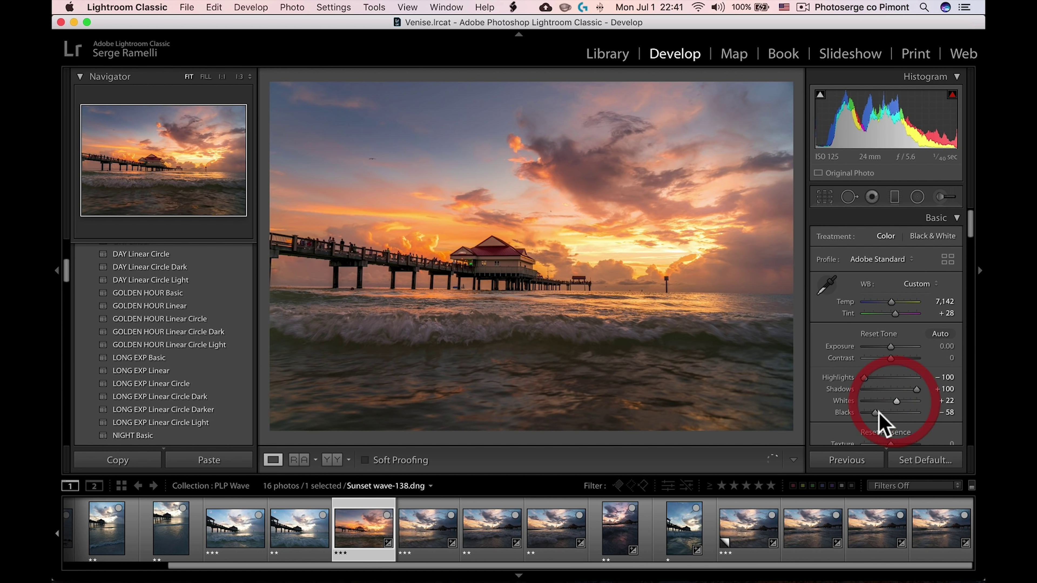
drag(876, 412, 877, 412)
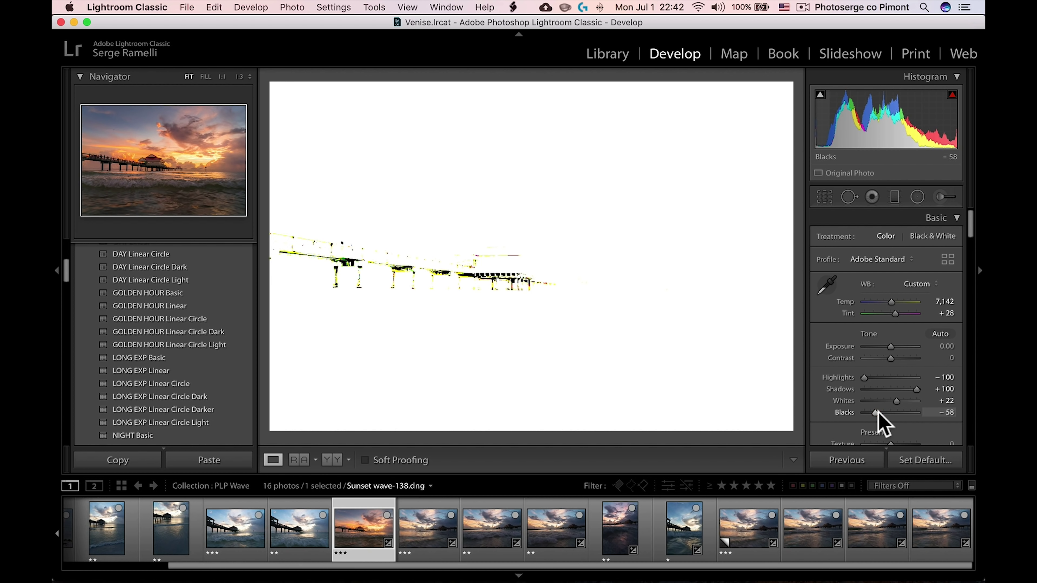
drag(877, 414, 896, 400)
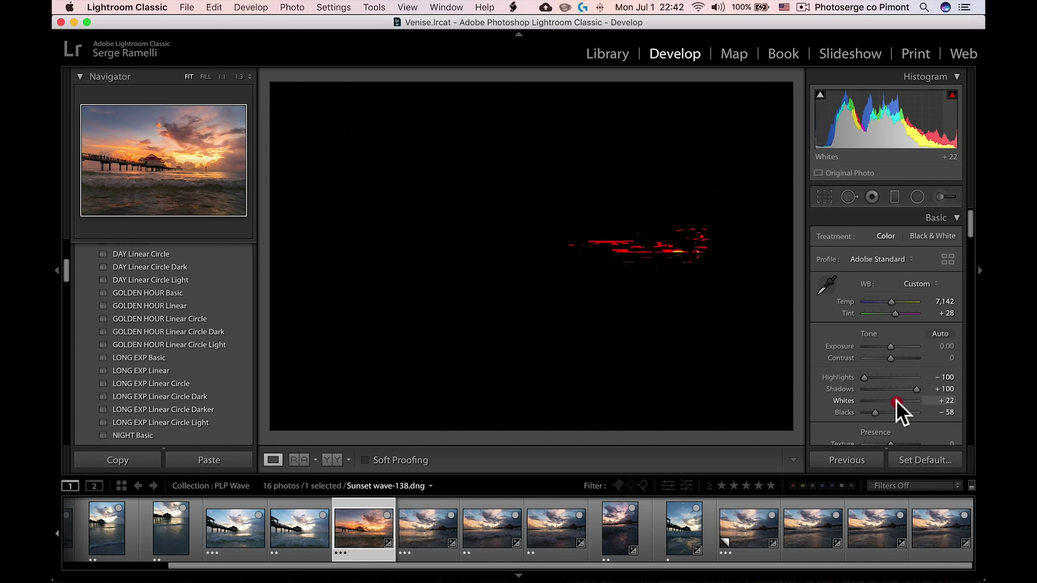
drag(895, 400, 894, 400)
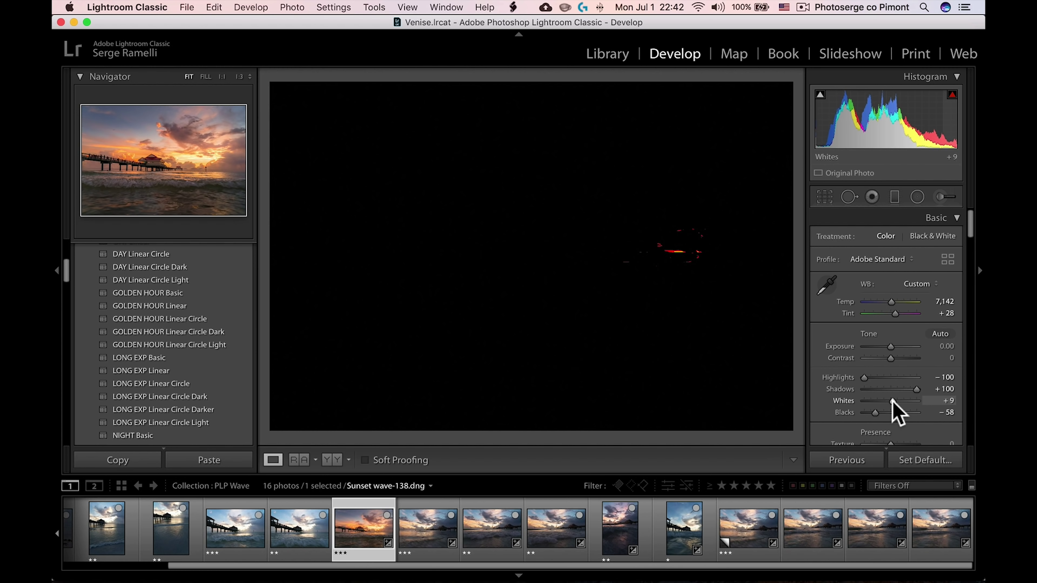
drag(892, 402, 892, 401)
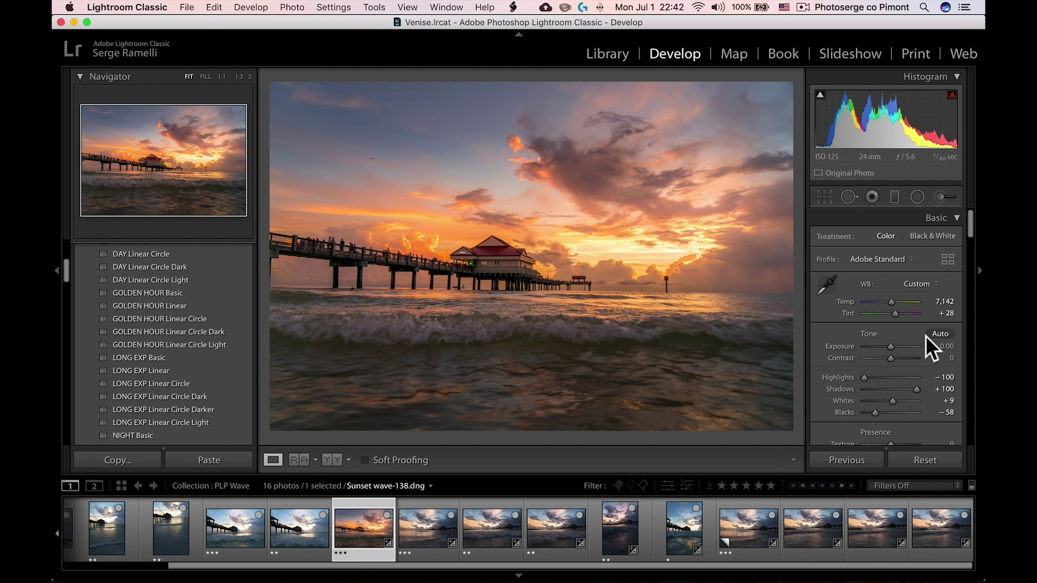
drag(890, 358, 901, 358)
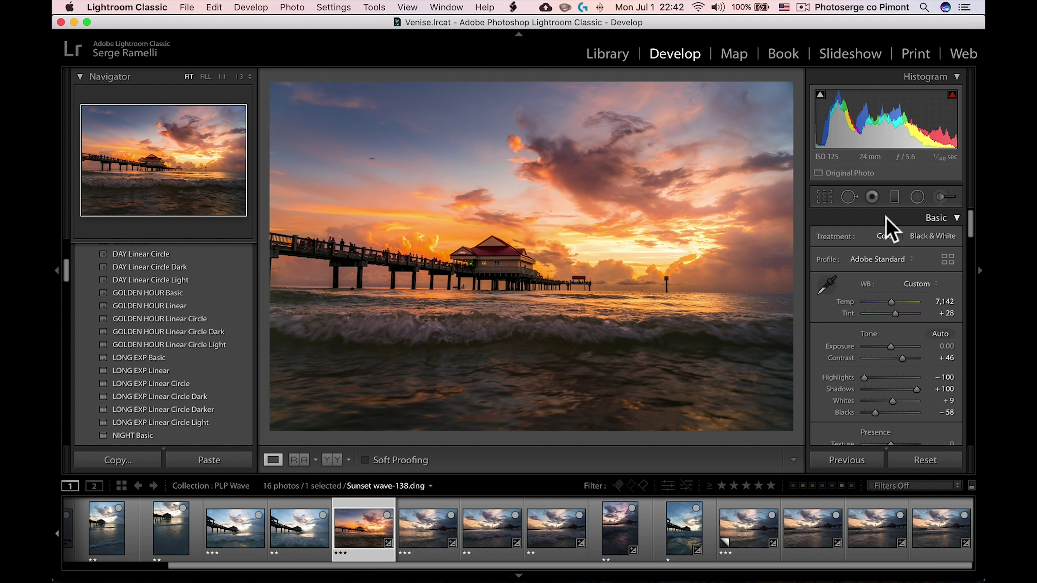
- Widen the sky graduated filter further down, cool its Temp, and adjust its placement
click(894, 197)
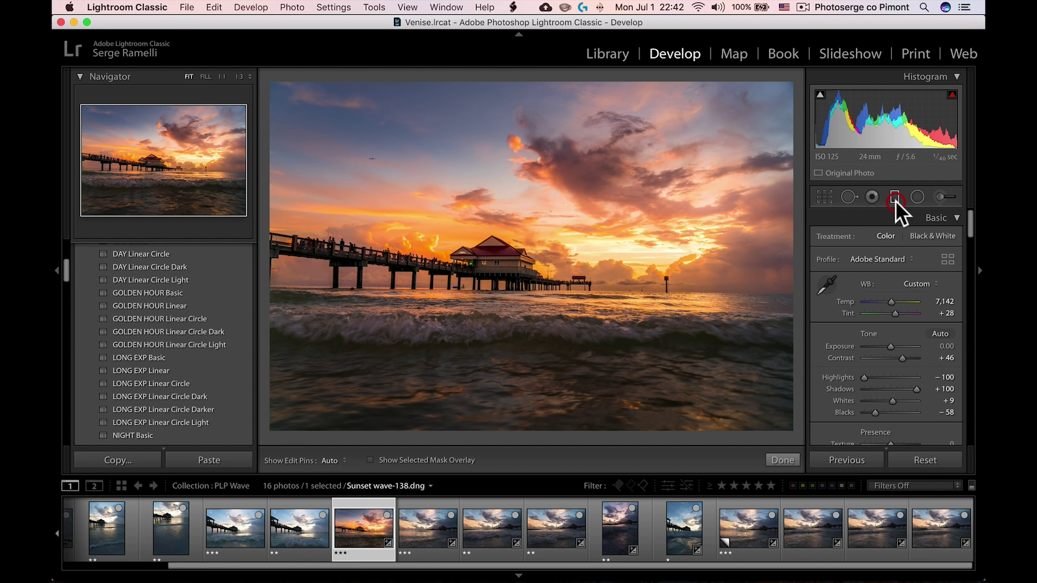
click(560, 165)
drag(570, 211, 578, 273)
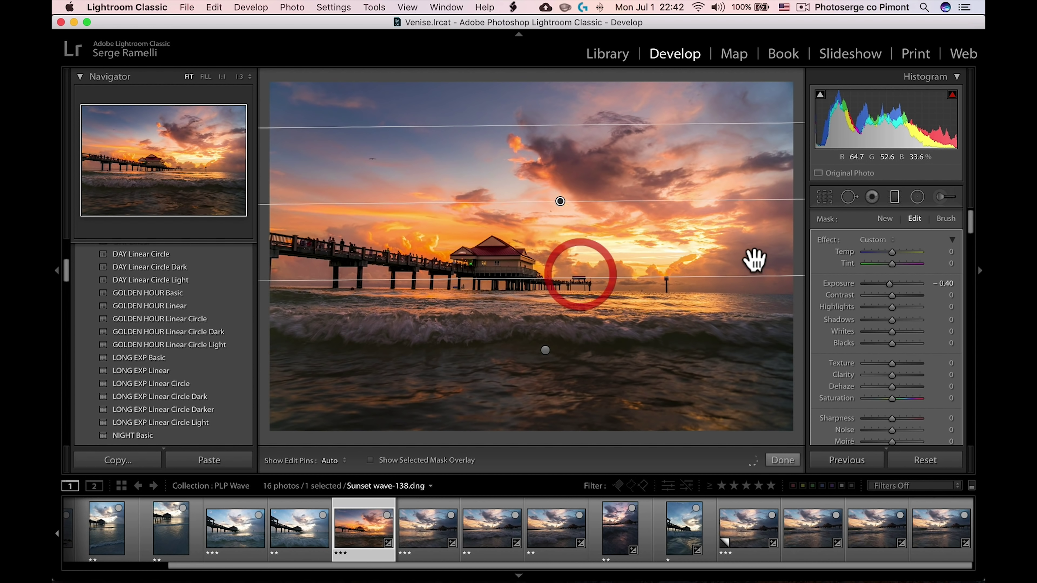
drag(892, 252, 895, 264)
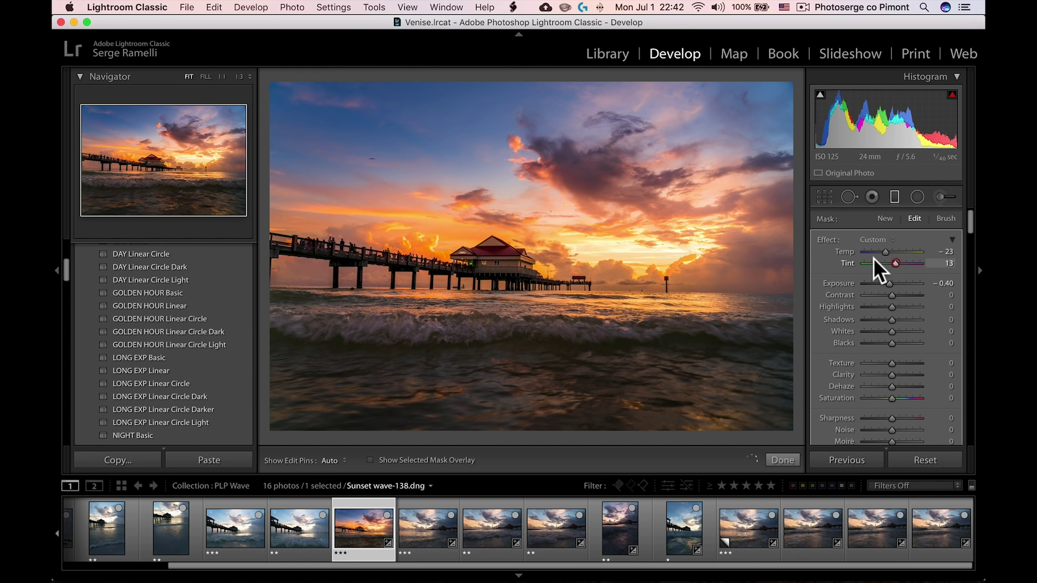
drag(473, 127, 484, 168)
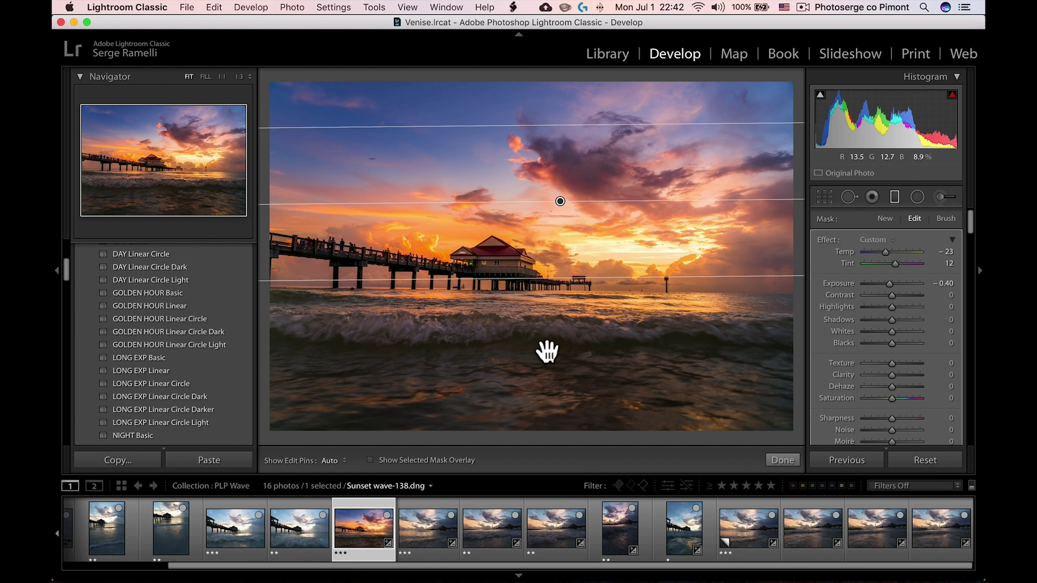
- Move the water gradient lower, widen it upward, and brighten it to 0.52 exposure
click(545, 350)
drag(545, 355, 551, 392)
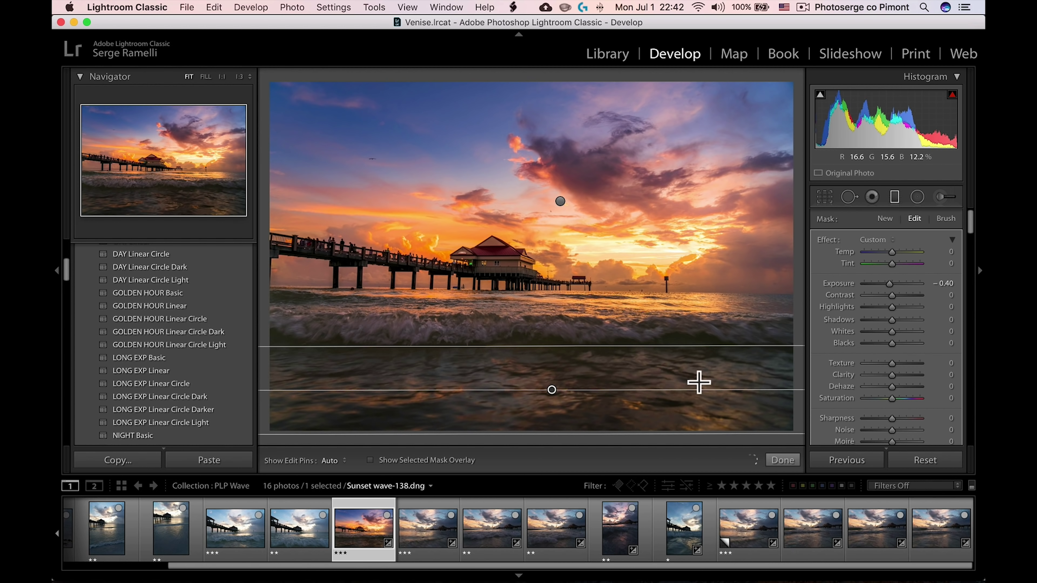
drag(563, 347, 562, 280)
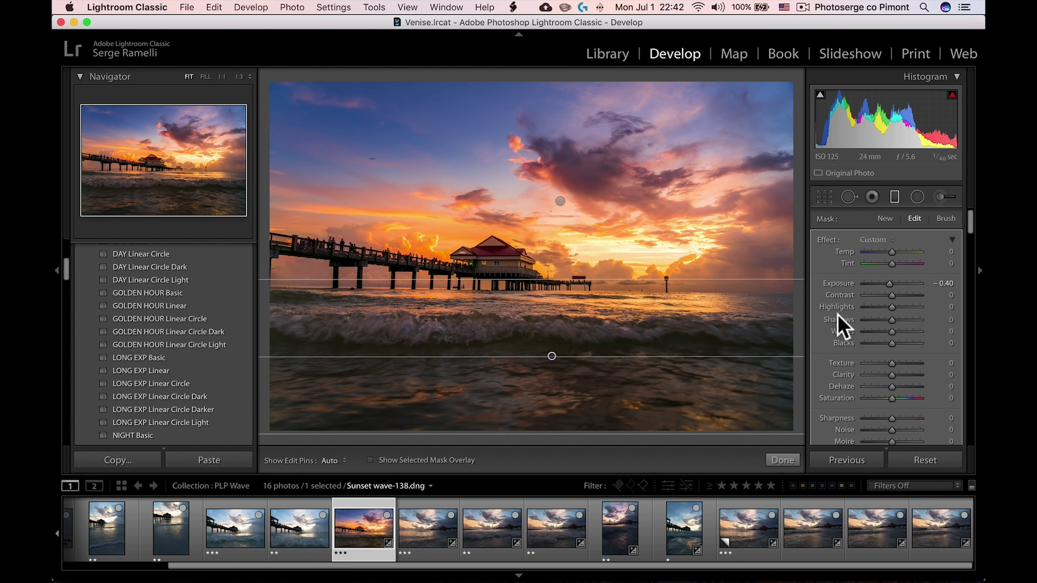
drag(890, 284, 887, 252)
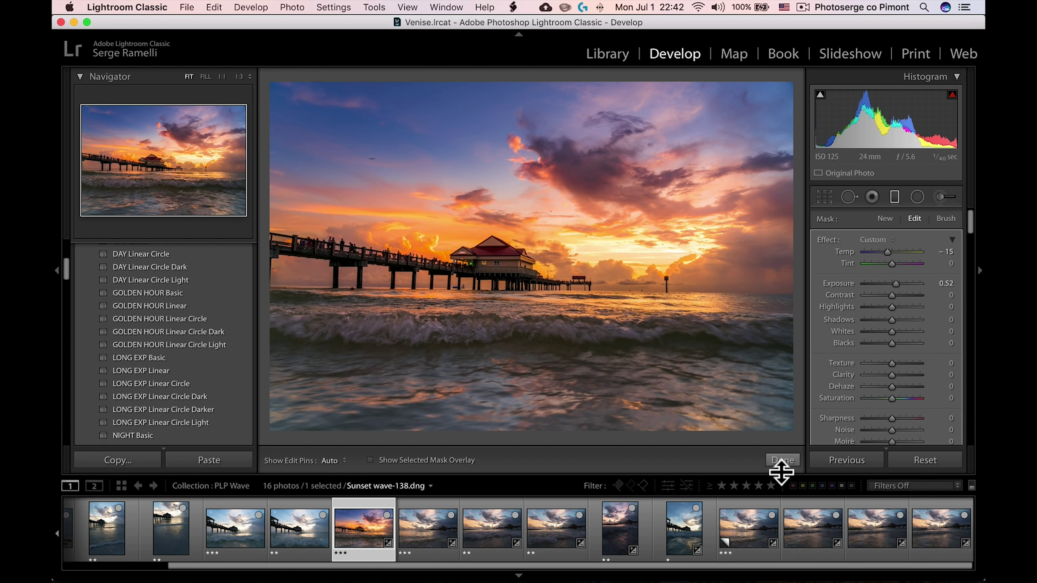
click(782, 459)
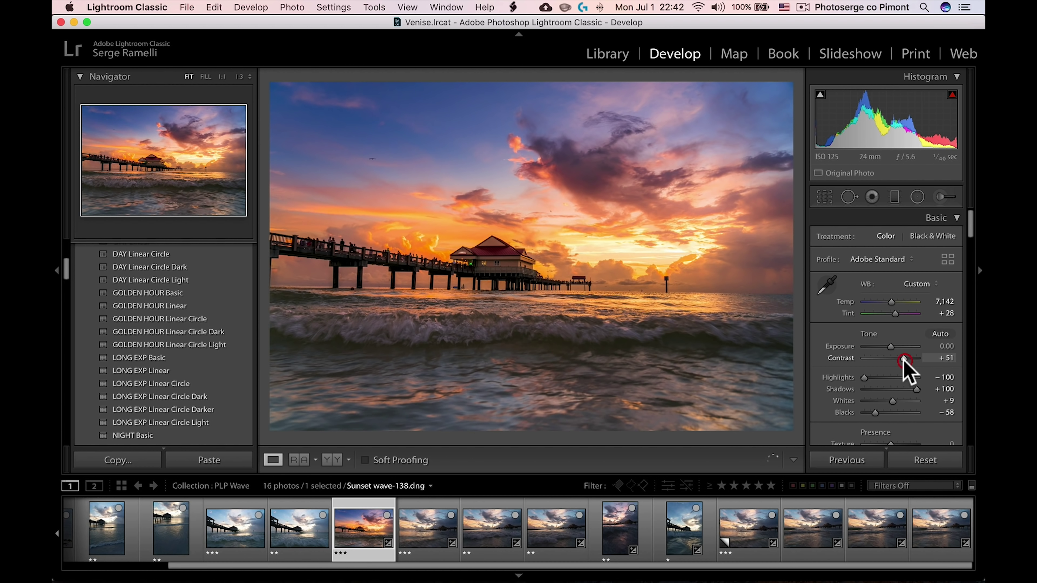
- Set Exposure to +0.10, then scroll to Presence and raise Vibrance to +24
drag(903, 359, 903, 359)
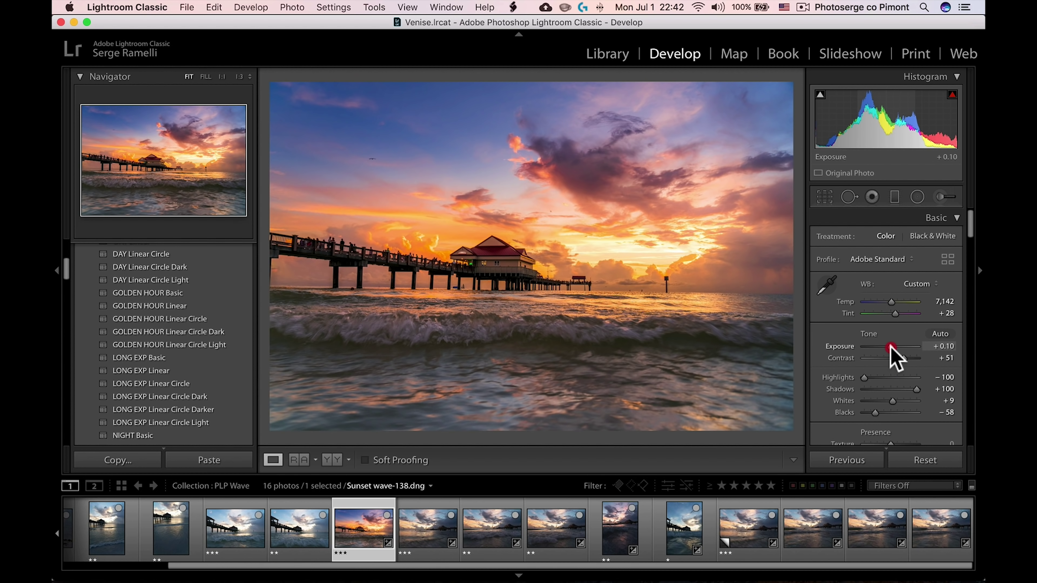
click(884, 356)
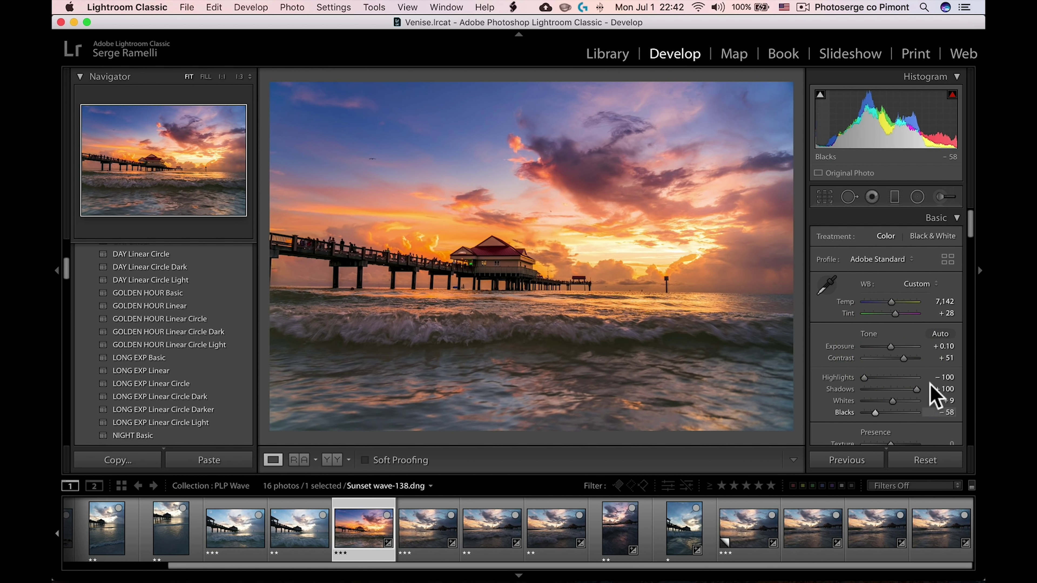
drag(970, 232, 972, 254)
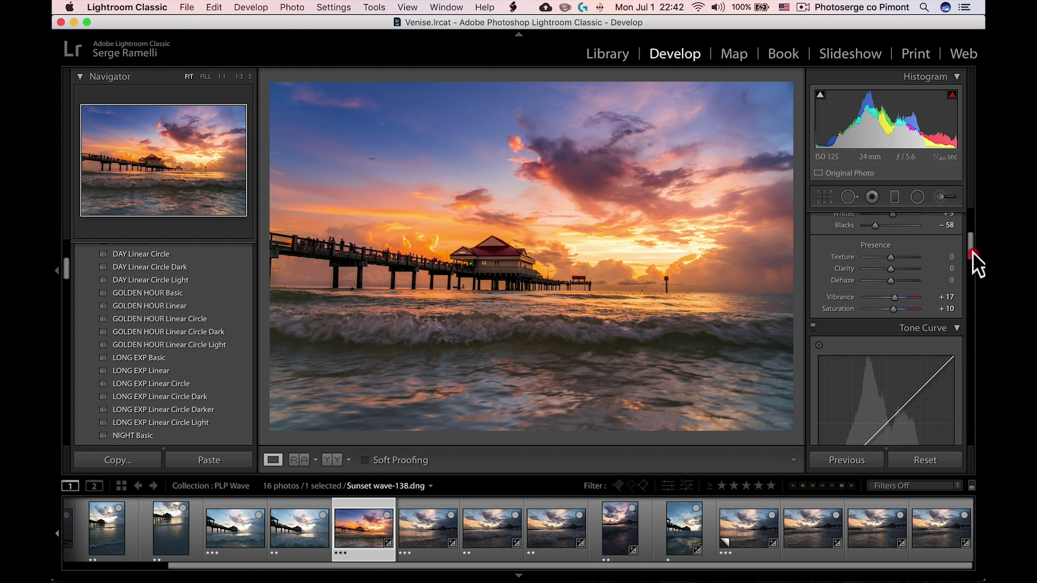
drag(971, 254, 972, 251)
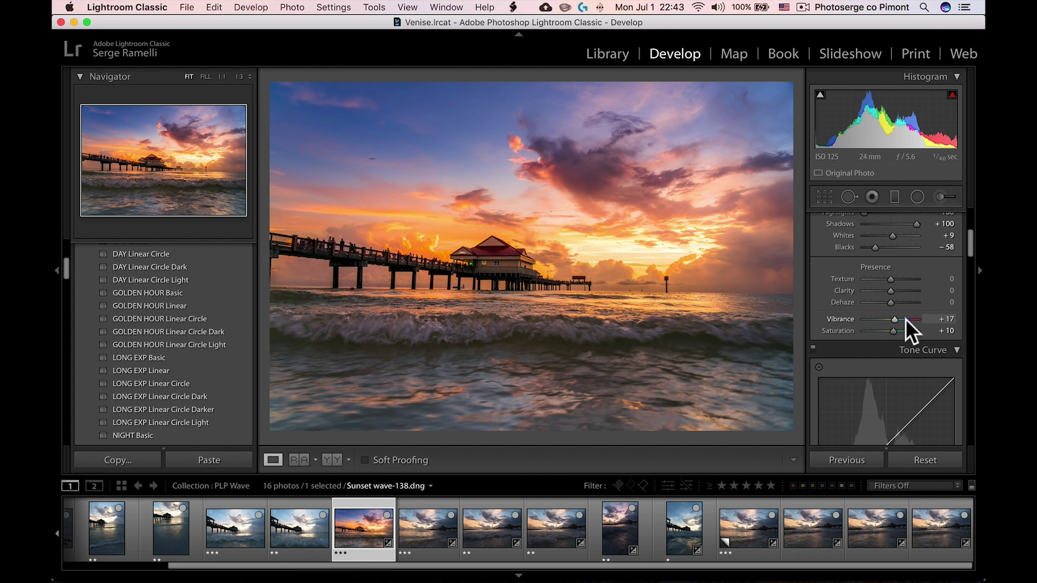
drag(900, 320, 894, 320)
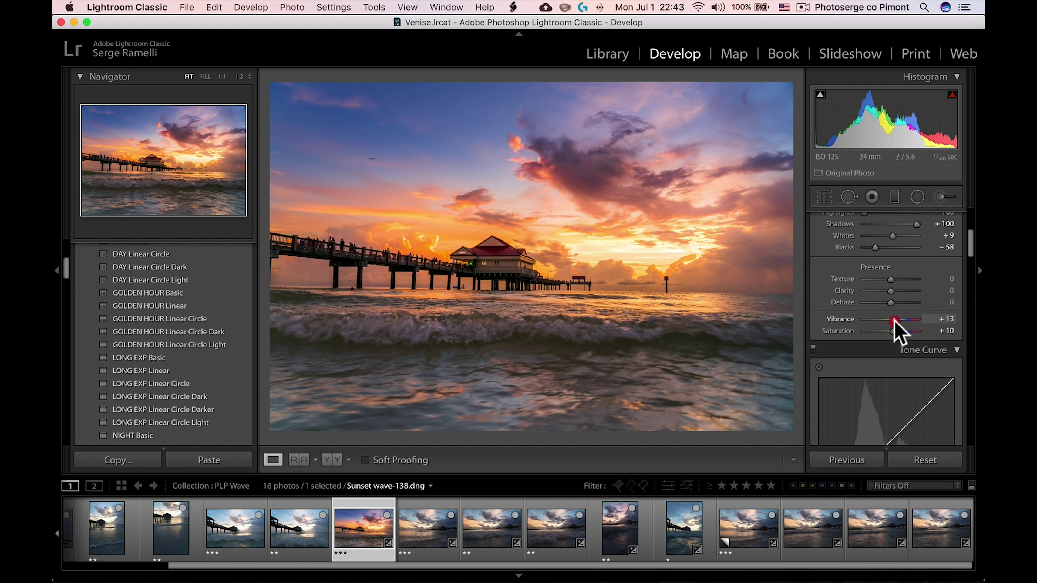
mouse_move(894, 320)
mouse_down()
mouse_move(911, 319)
mouse_move(895, 321)
mouse_up()
click(897, 320)
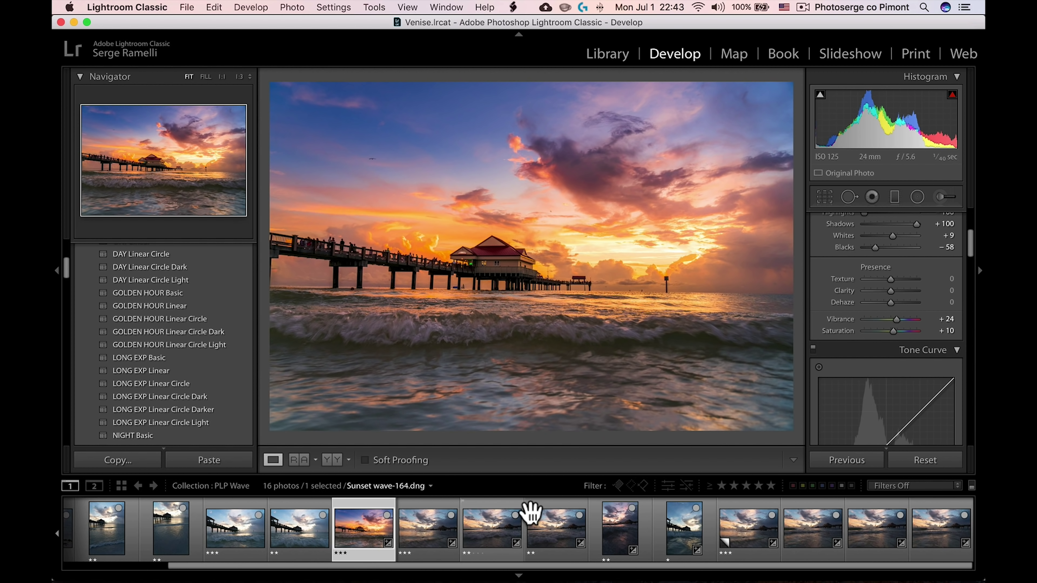
shift+click(556, 513)
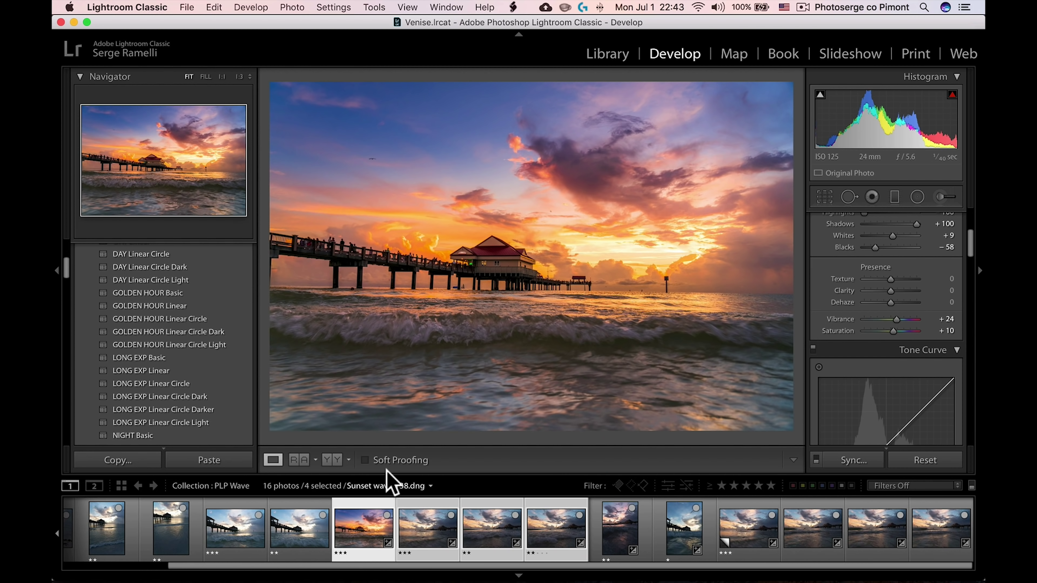
click(842, 460)
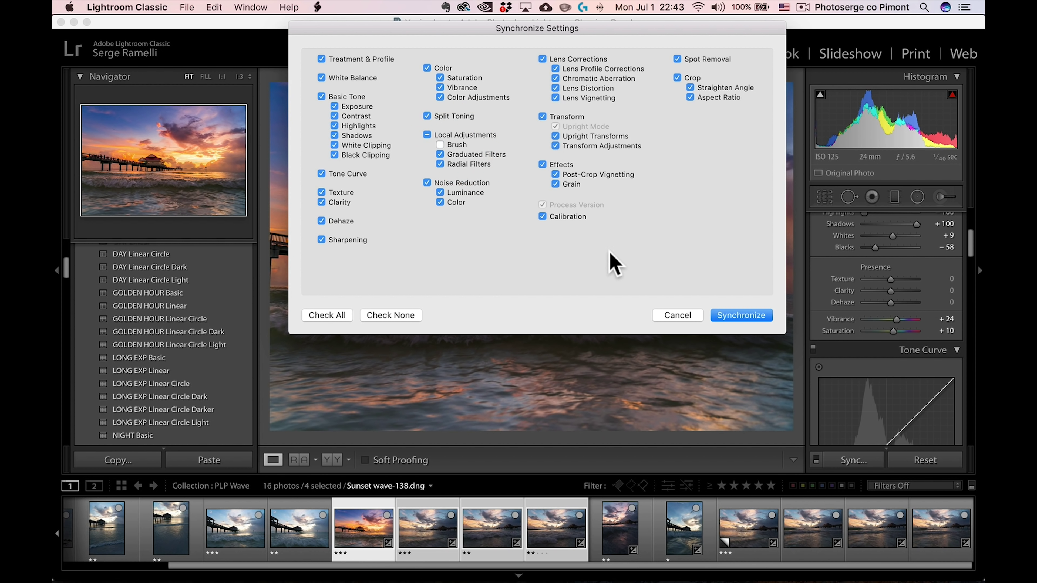
click(679, 316)
click(382, 514)
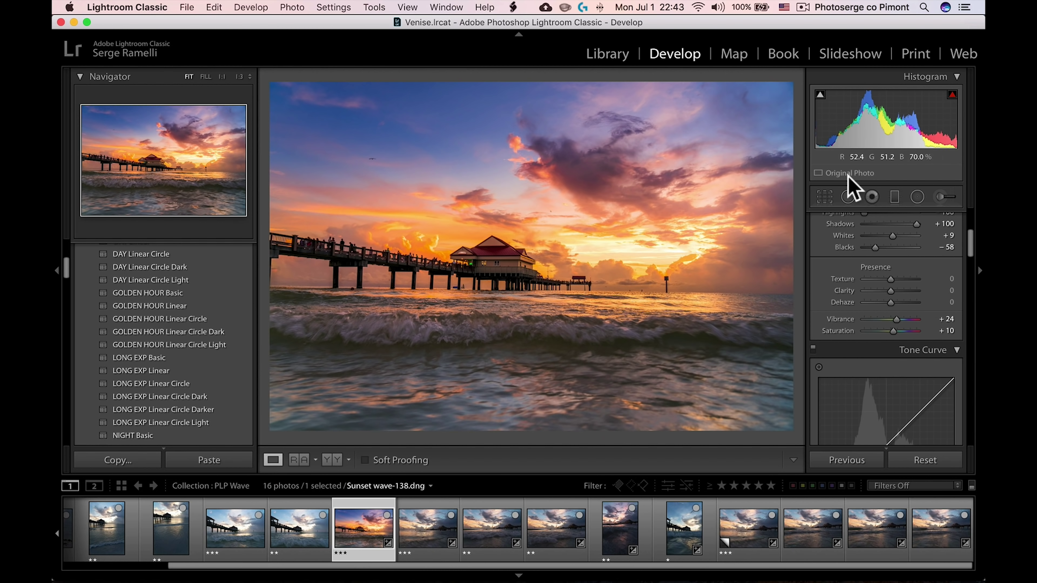
- Set up the Adjustment Brush with a cooler Temp of −11
click(942, 199)
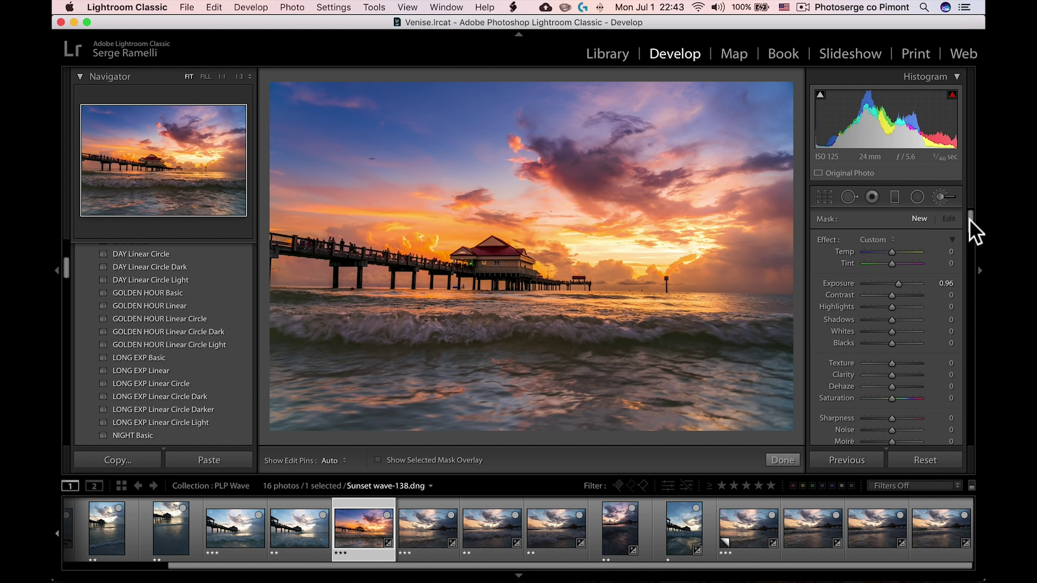
drag(968, 224, 969, 249)
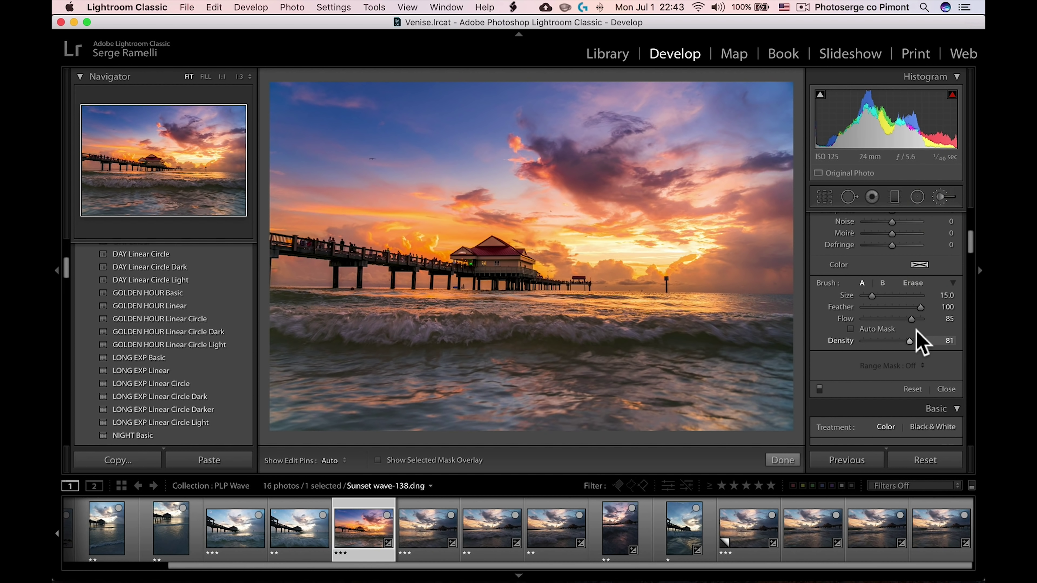
drag(971, 247, 970, 204)
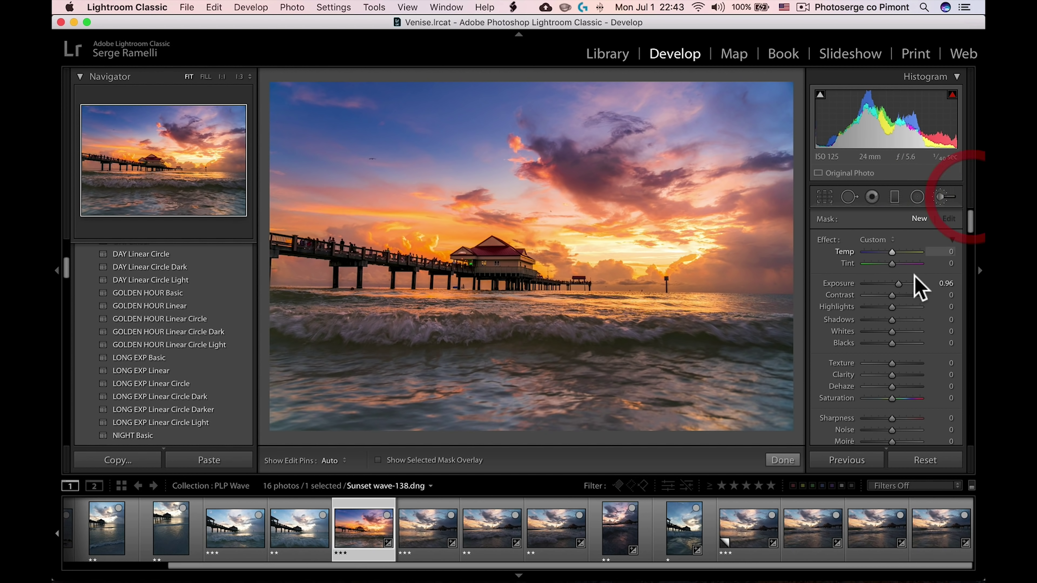
click(891, 252)
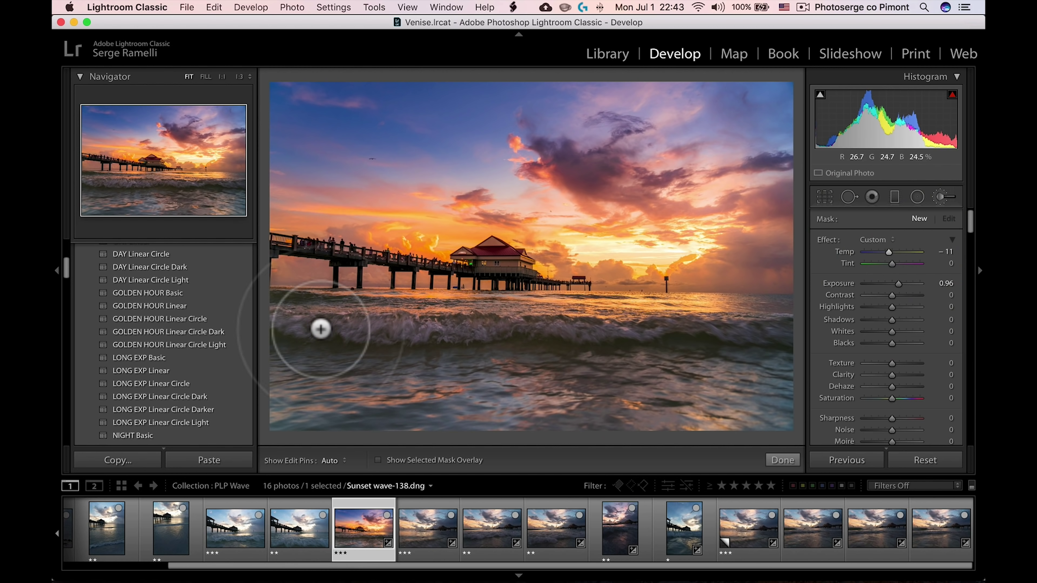
- Paint the brush over the foreground water, then lower its Exposure to 0.64
key(h)
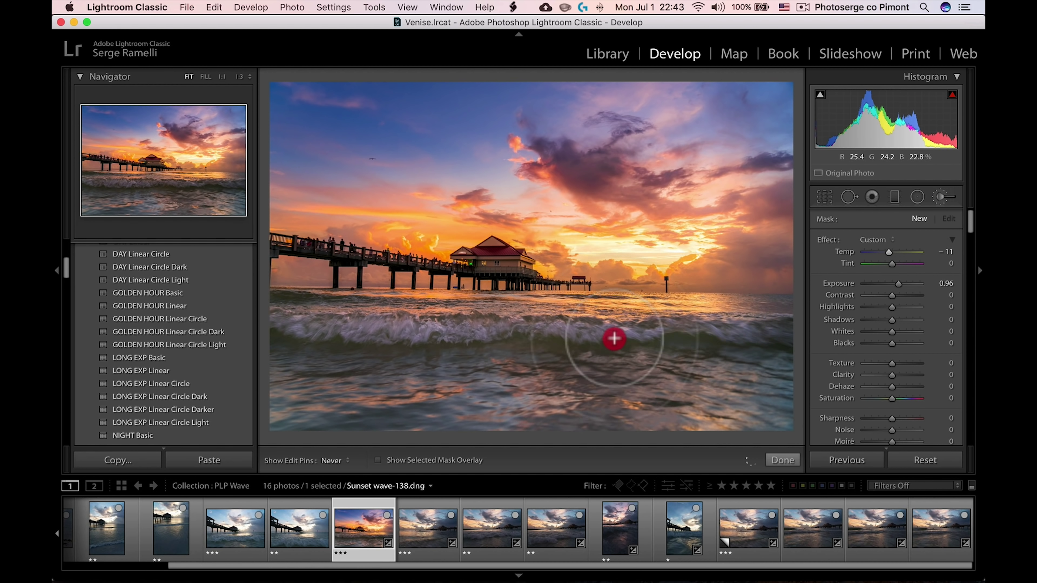
mouse_move(510, 370)
mouse_down()
mouse_move(319, 398)
mouse_move(404, 396)
mouse_up()
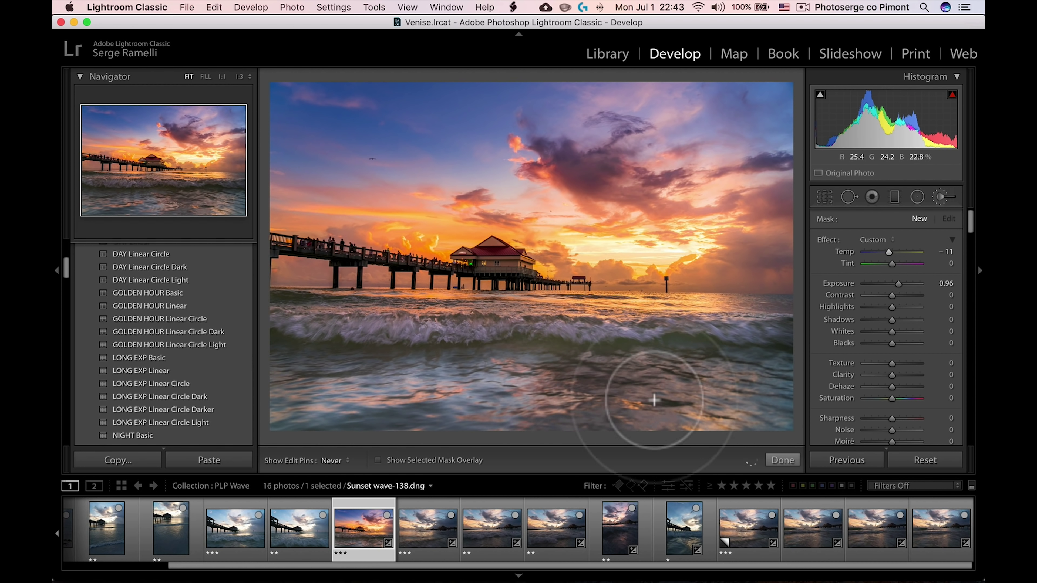
key(h)
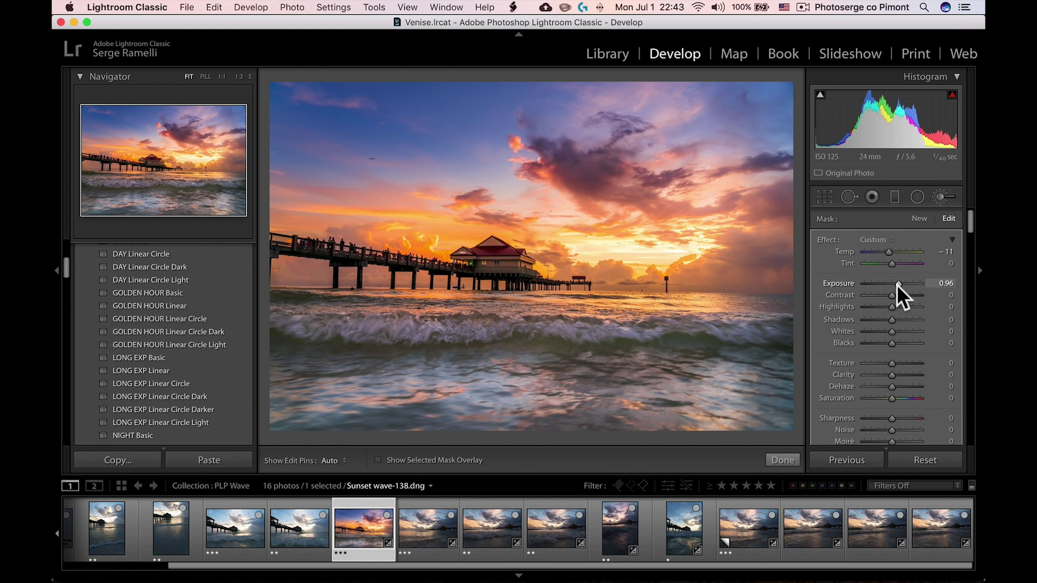
drag(896, 285, 895, 285)
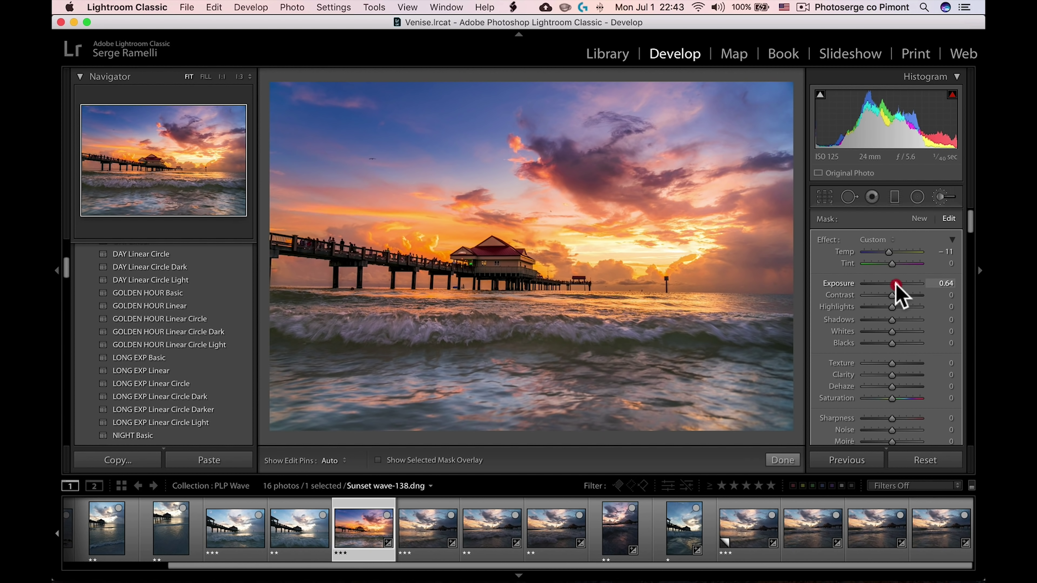
click(783, 461)
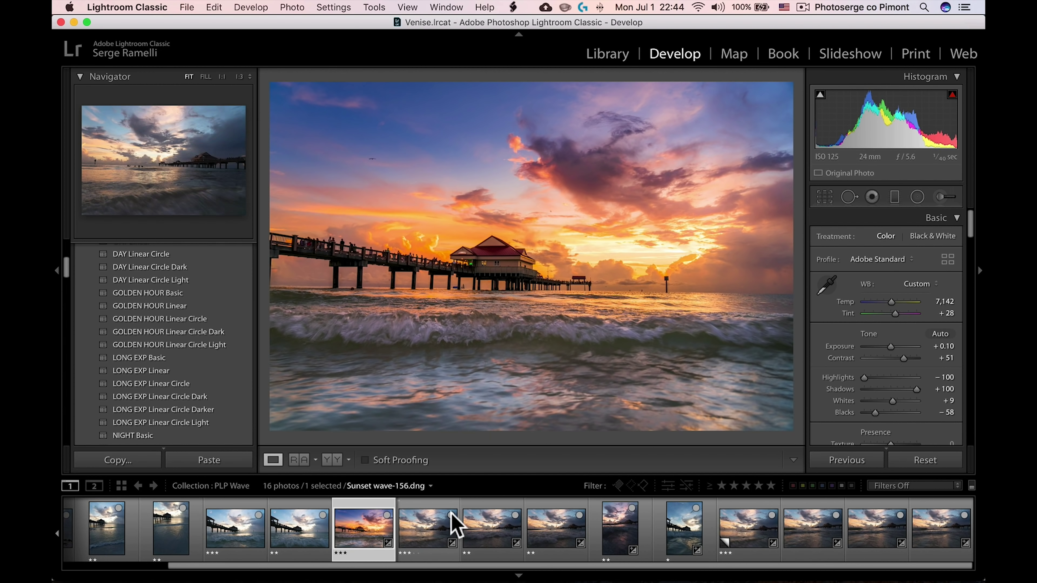
- Sync the first pier photo's settings to the other three, leaving out the Brush adjustment
shift+click(567, 516)
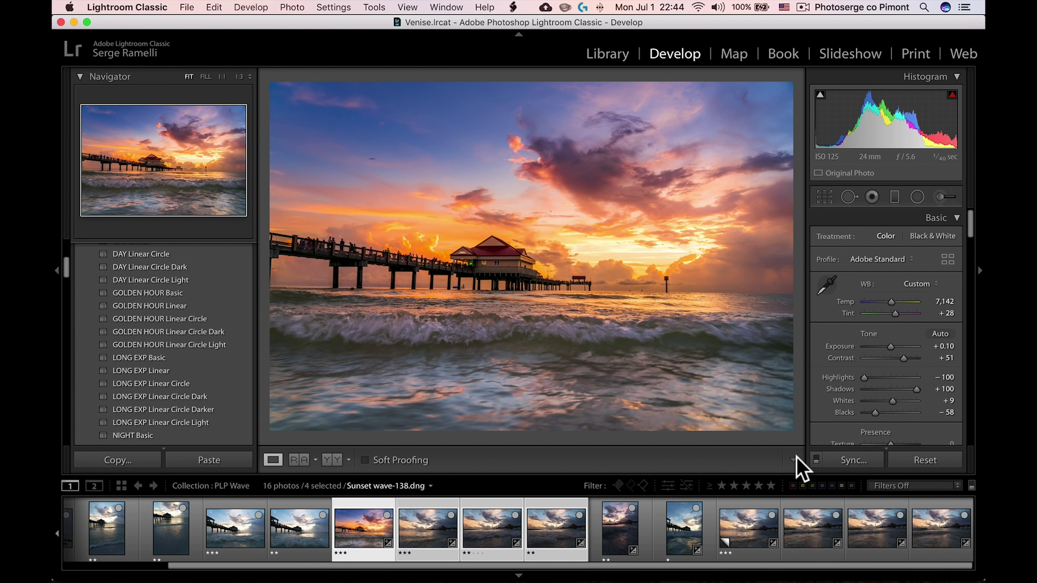
click(843, 457)
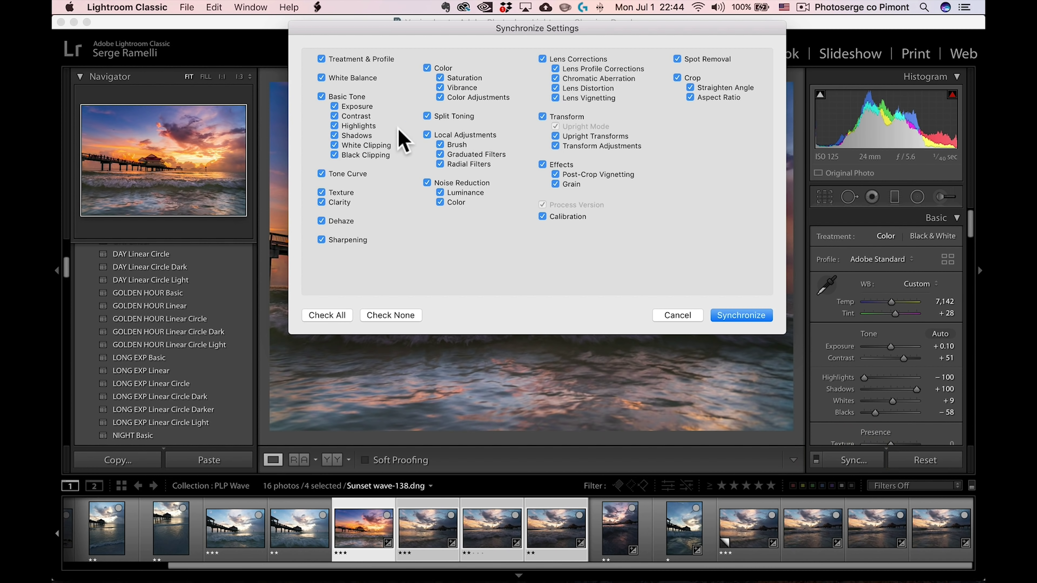
click(460, 142)
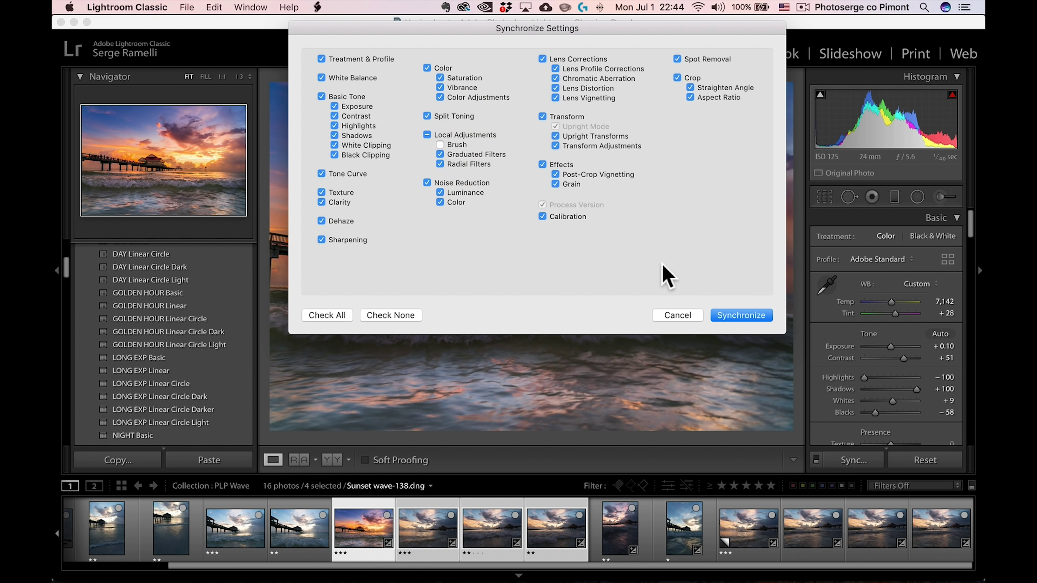
click(741, 315)
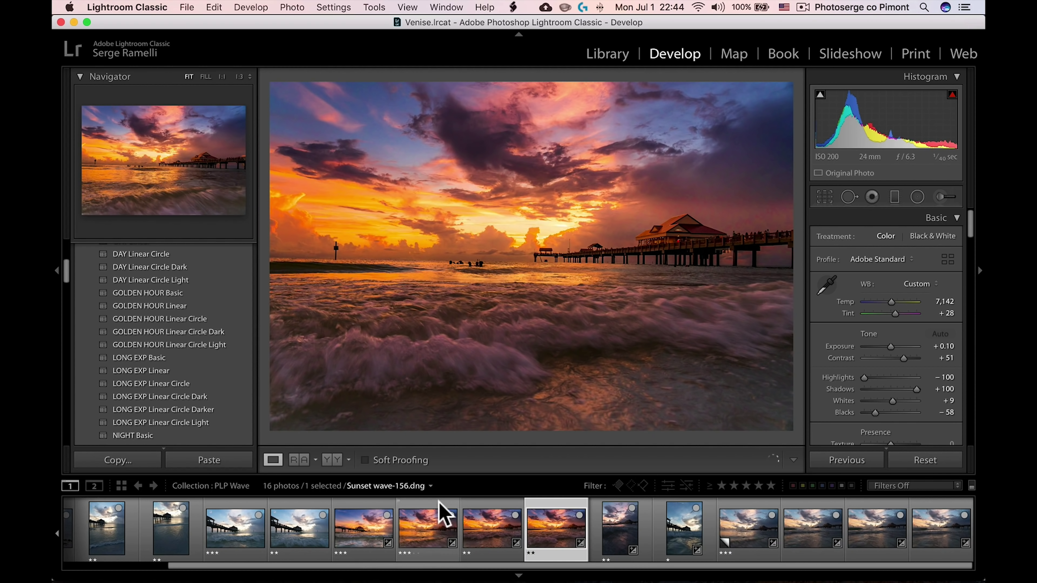
- On Sunset wave-156, set Whites to +11 and lift Blacks to -46
click(441, 516)
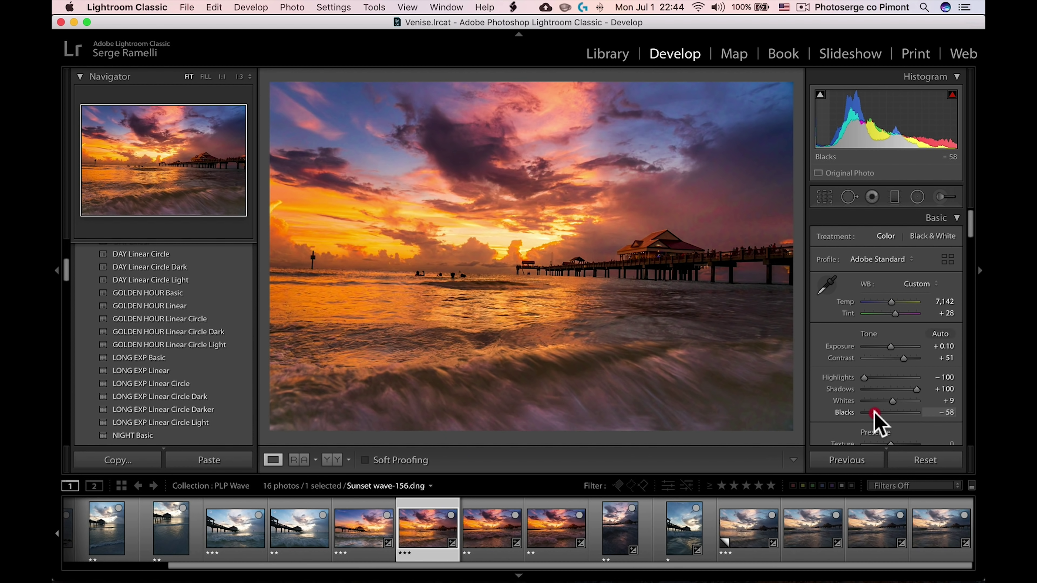
drag(873, 413, 892, 401)
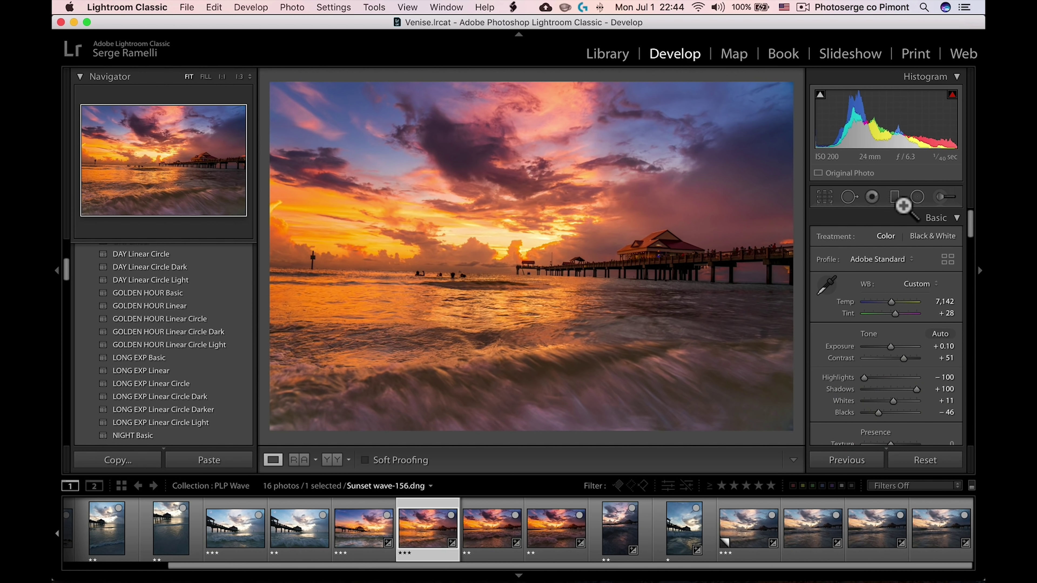
- Centre a radial filter over the horizon of Sunset wave-156
click(918, 199)
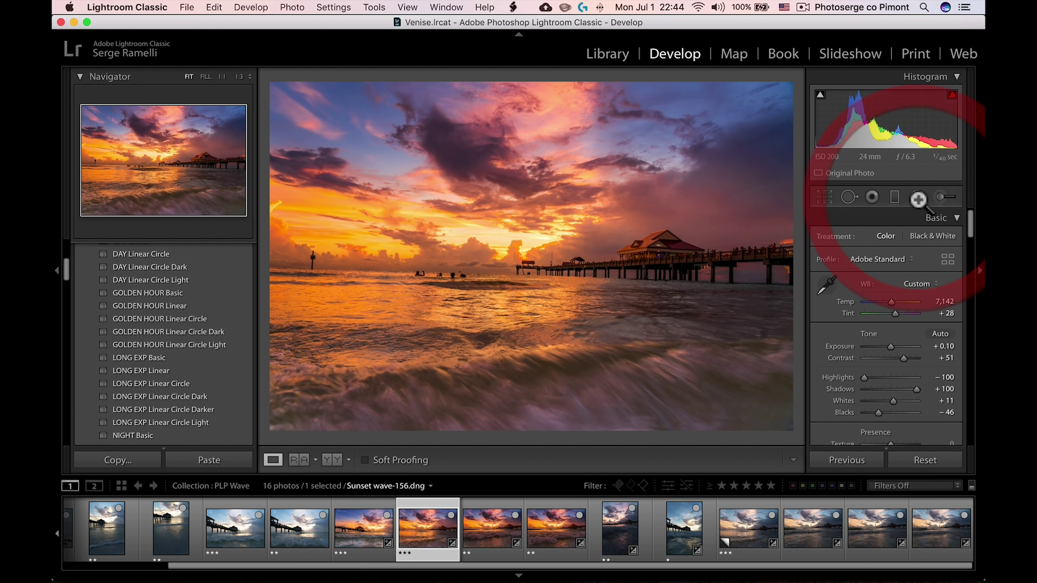
drag(710, 210, 512, 232)
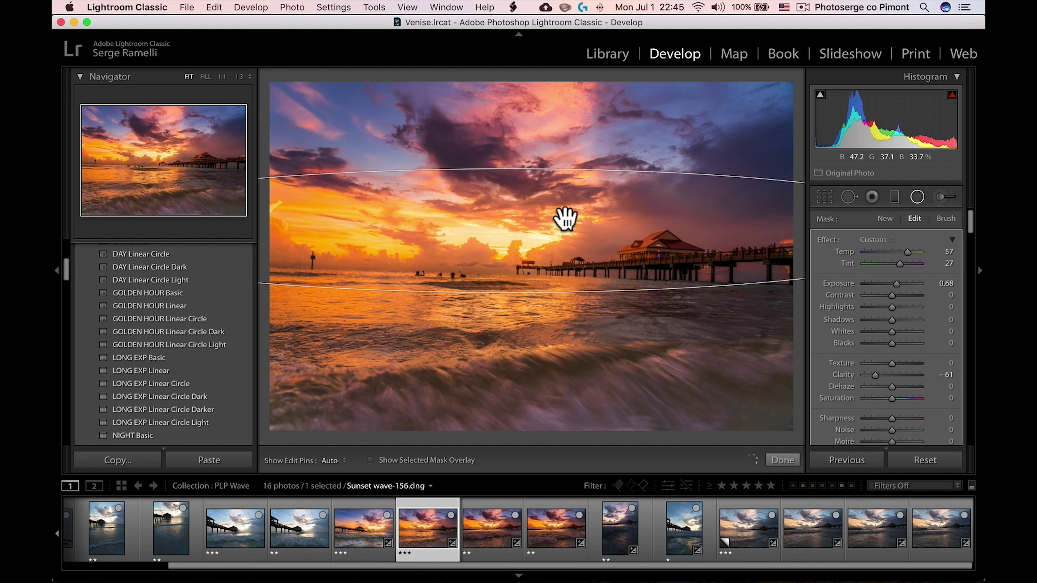
key(Return)
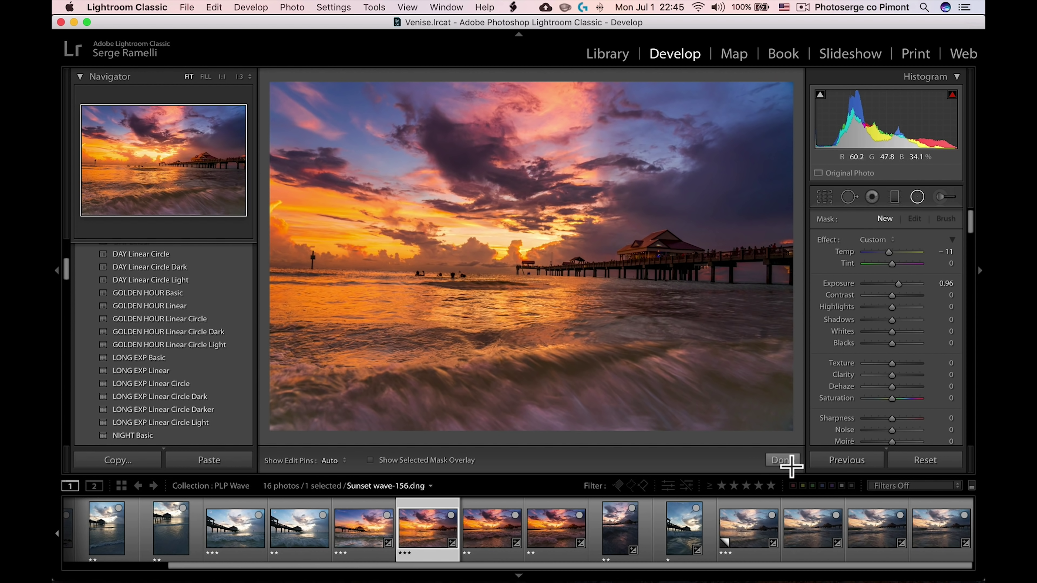
click(784, 459)
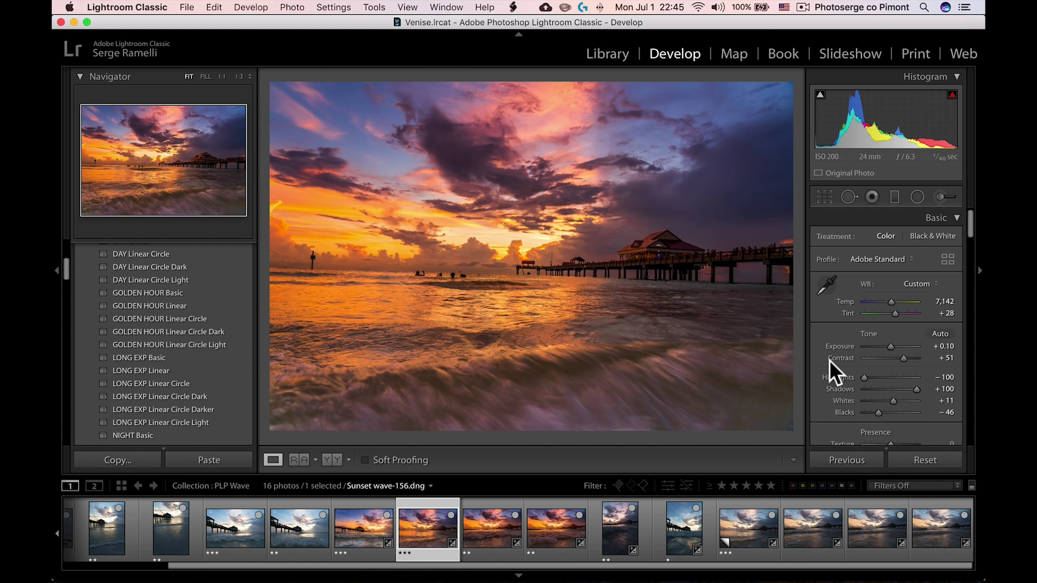
- Brush an adjustment across the foreground waves with Exposure 0.55
click(942, 198)
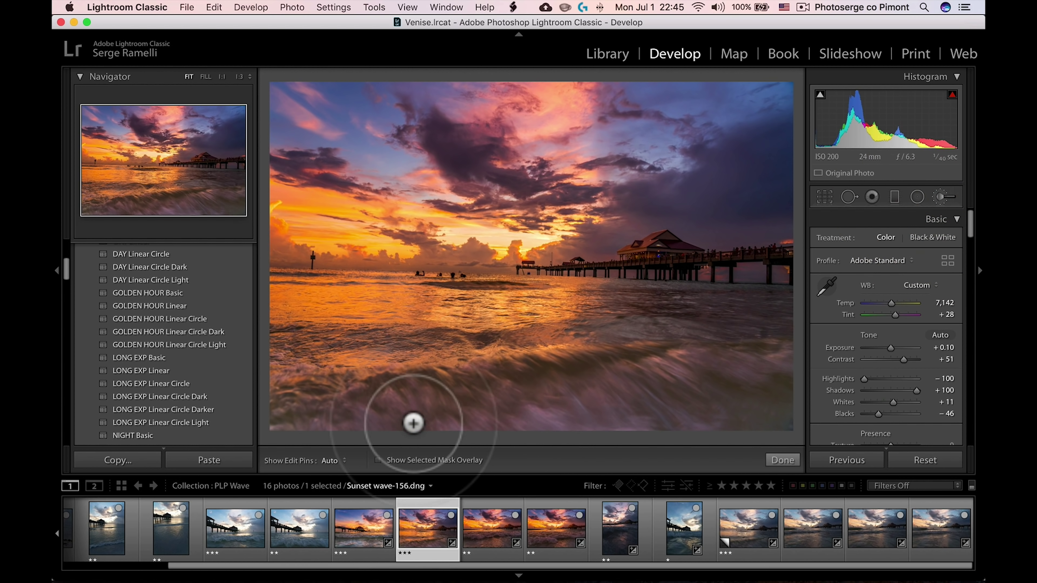
mouse_move(519, 383)
mouse_down()
mouse_move(459, 419)
mouse_move(657, 370)
mouse_move(759, 365)
mouse_up()
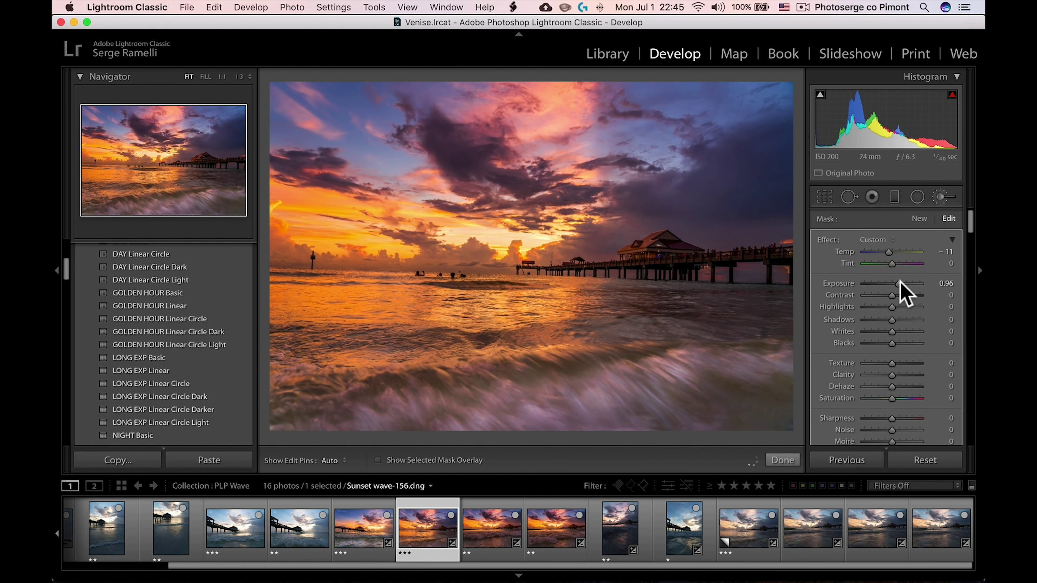
drag(898, 283, 895, 284)
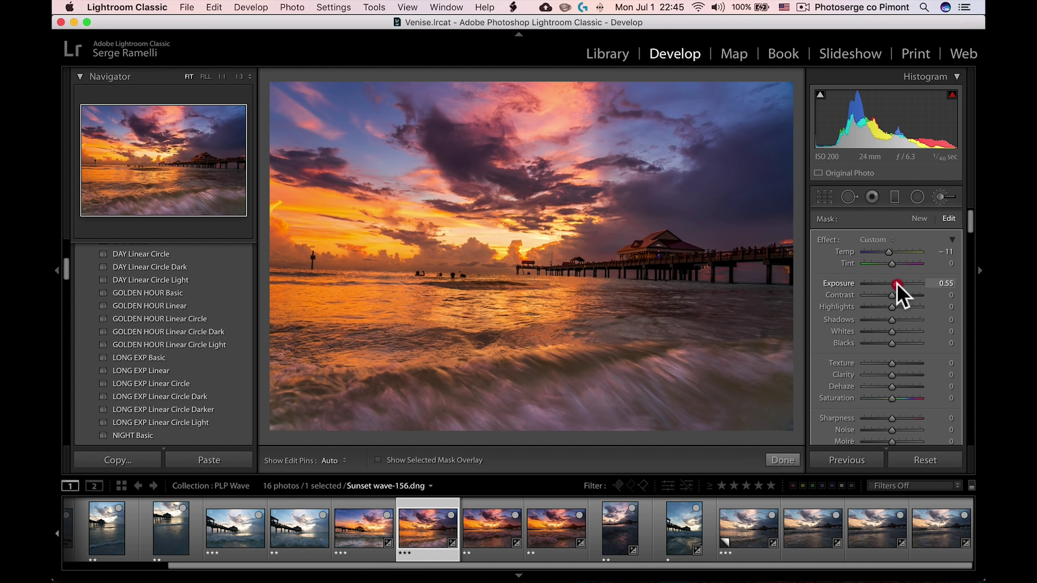
click(782, 459)
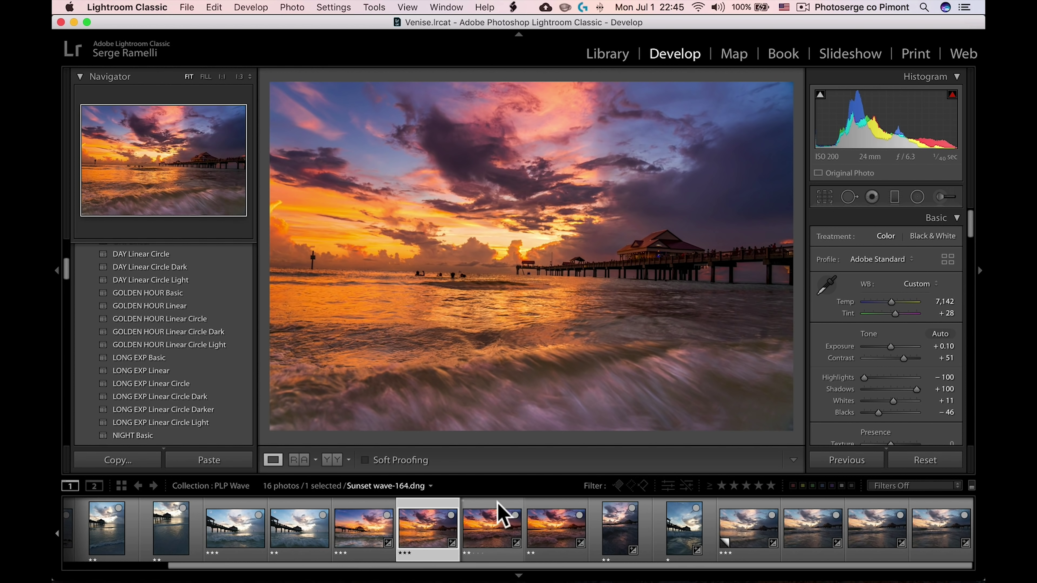
- On Sunset wave-164, set Blacks to -47, Whites to +21 and Exposure to +0.30
click(501, 514)
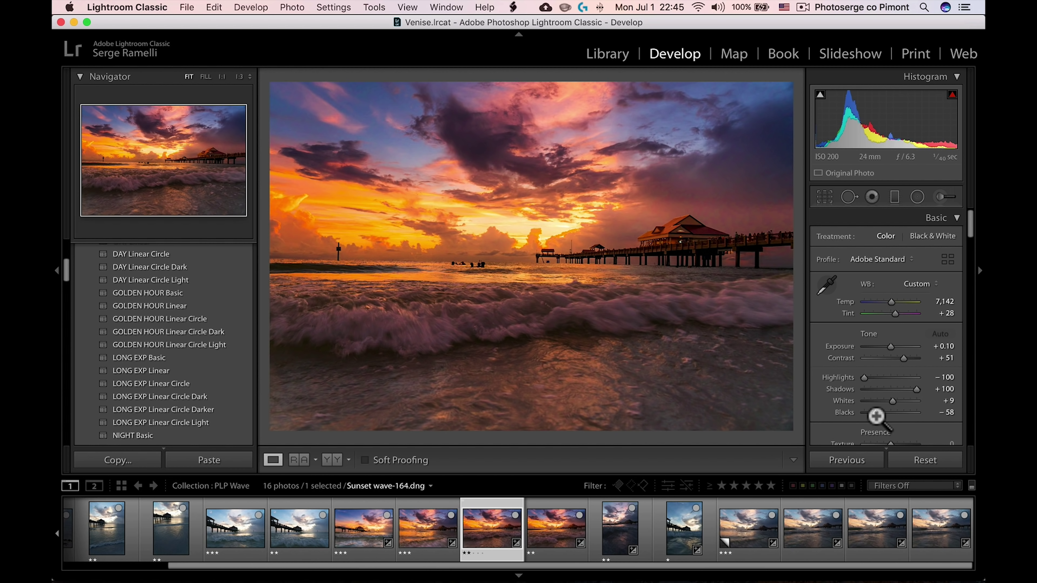
drag(872, 412, 895, 402)
key(alt)
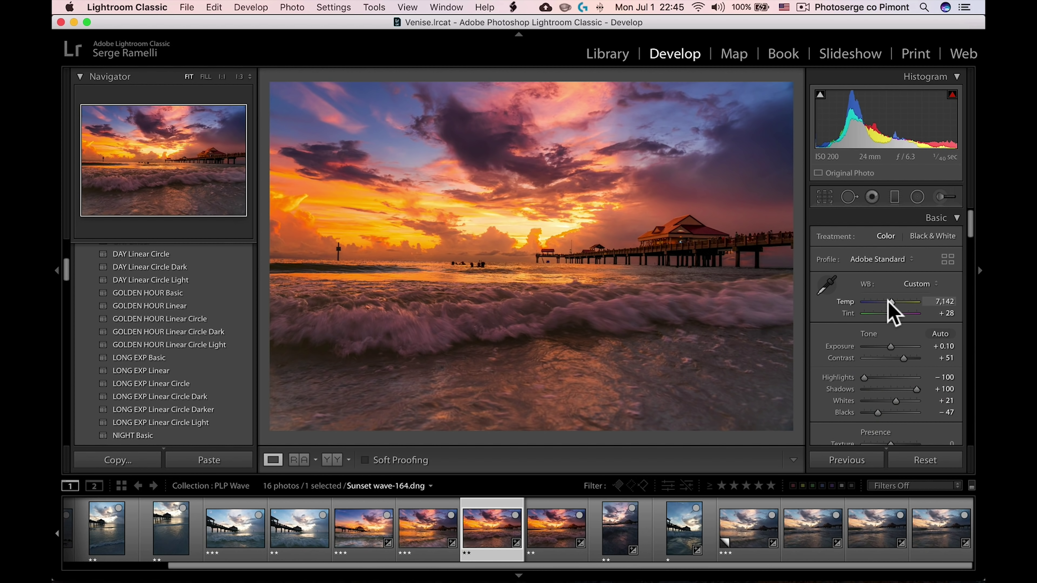
drag(892, 347, 893, 350)
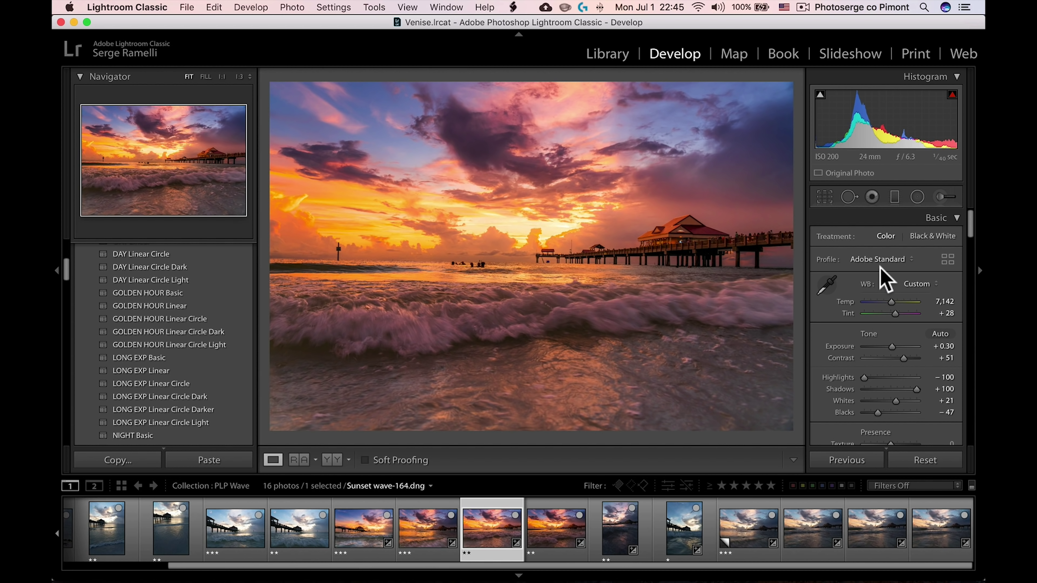
- Brush an adjustment across the waves with Exposure 0.55
click(942, 197)
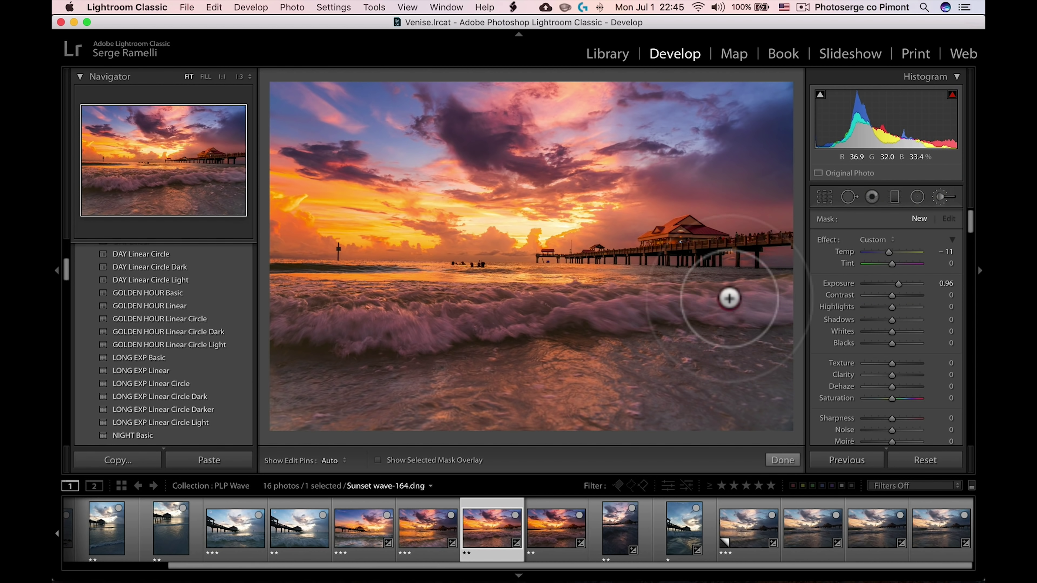
mouse_move(368, 311)
mouse_down()
mouse_move(340, 308)
mouse_move(718, 294)
mouse_move(370, 324)
mouse_move(308, 314)
mouse_up()
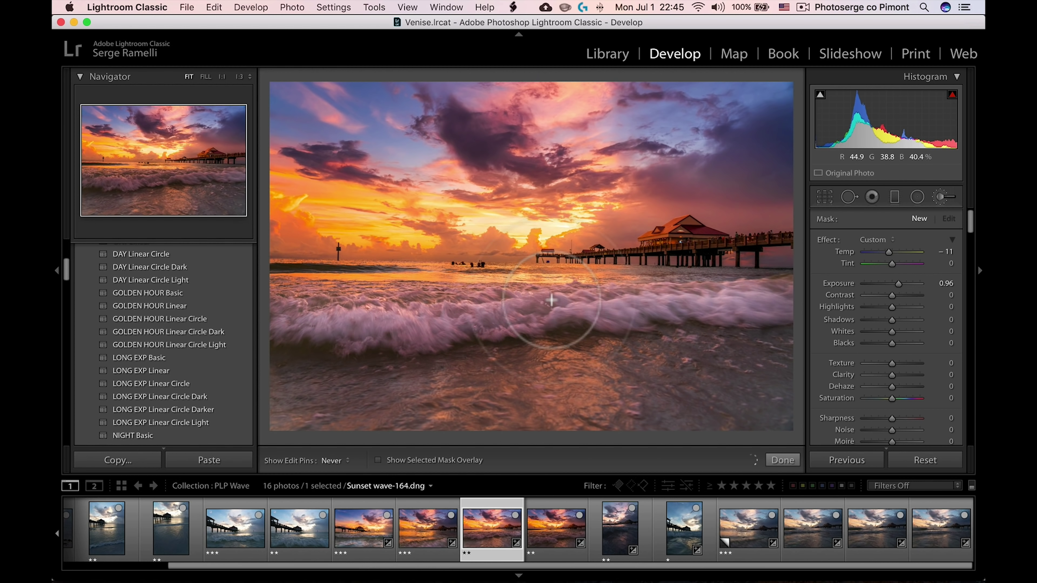
key(h)
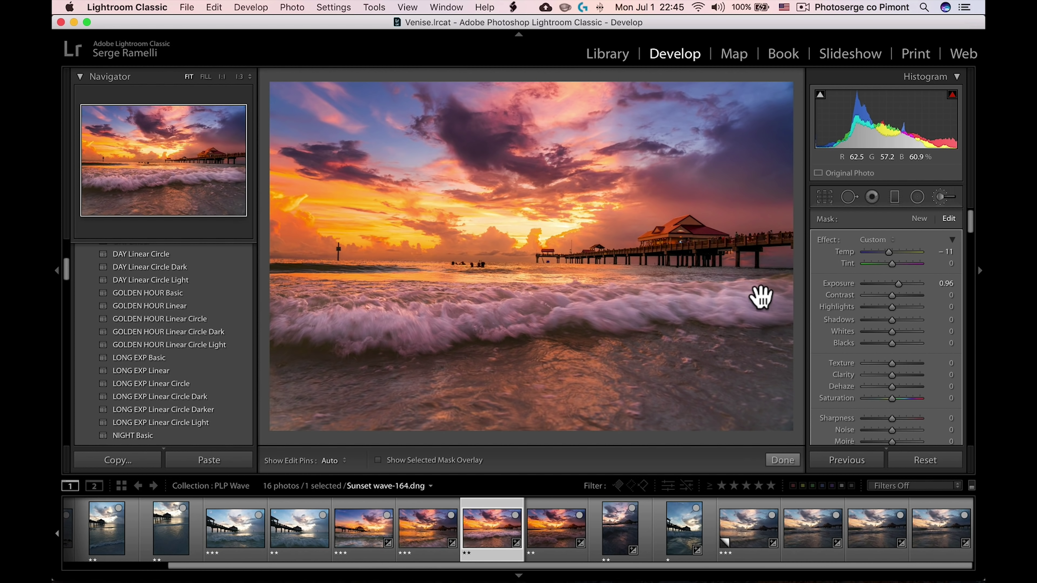
drag(899, 285, 896, 285)
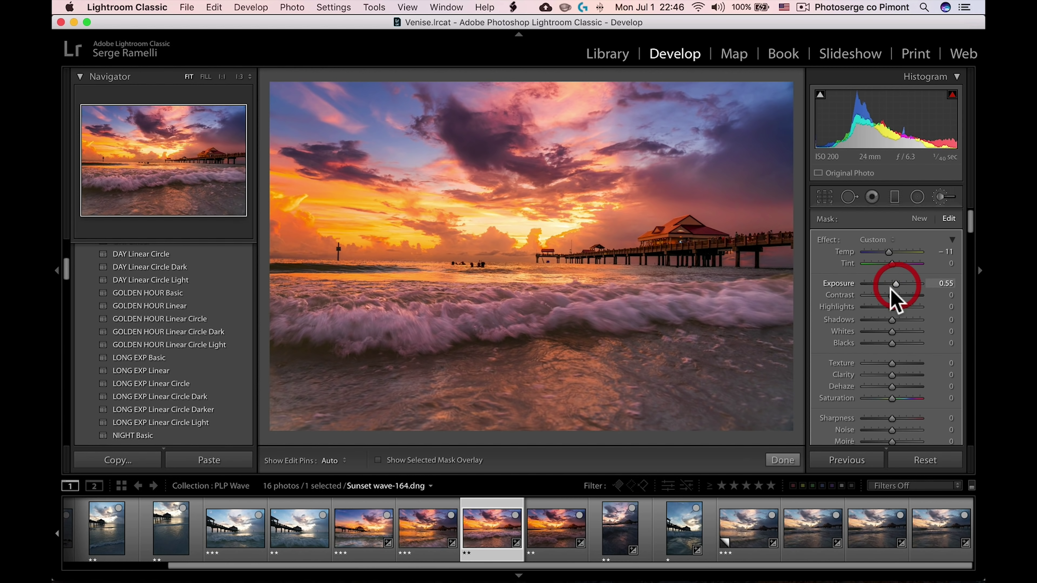
click(782, 460)
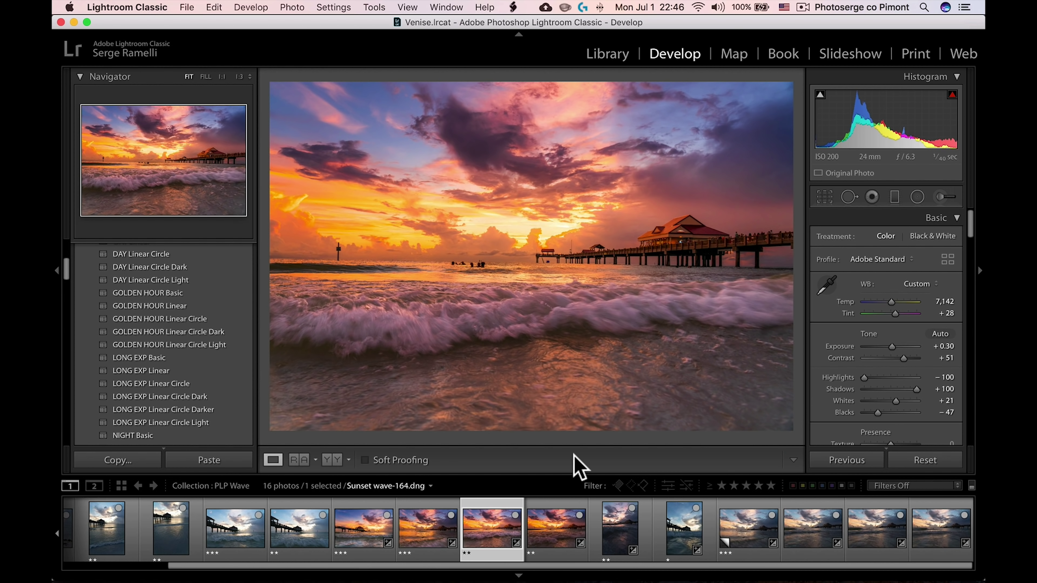
- On Sunset wave-165, brush the waves at Exposure 0.60, set Blacks to -55, then select all four pier photos
click(556, 514)
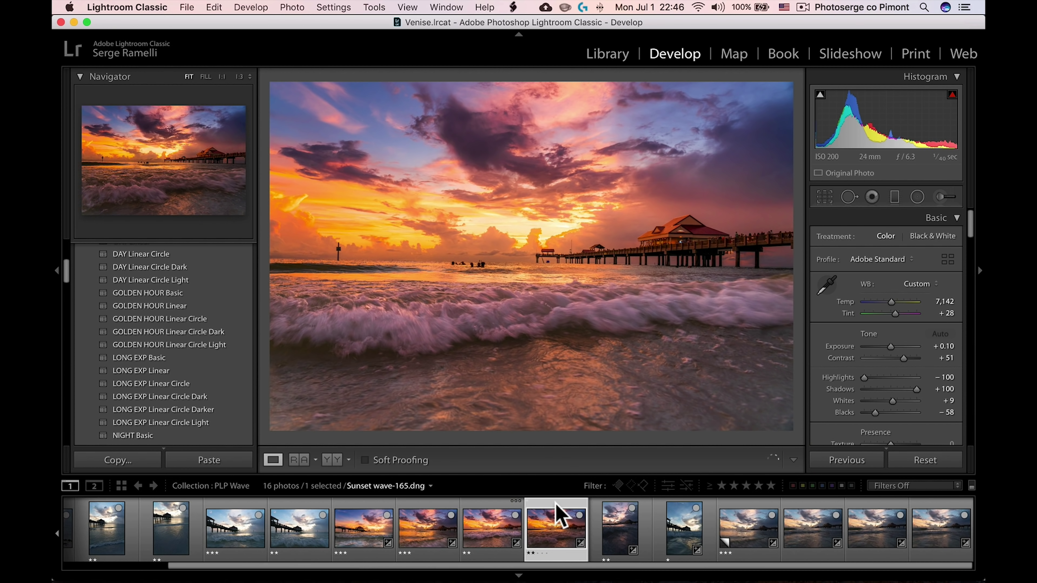
key(k)
mouse_move(624, 319)
mouse_down()
mouse_move(328, 345)
mouse_move(736, 311)
mouse_up()
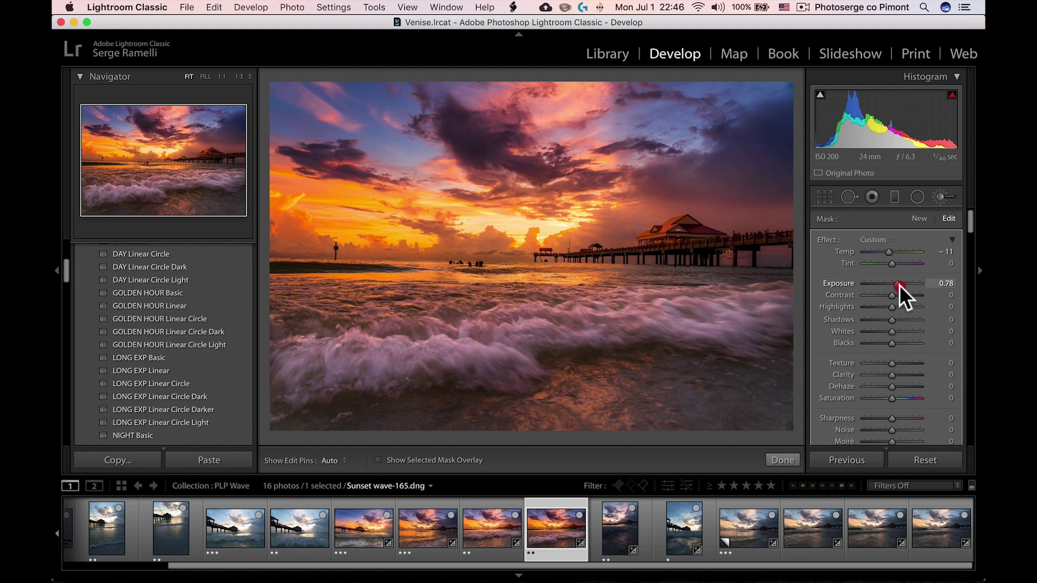
drag(898, 285, 895, 285)
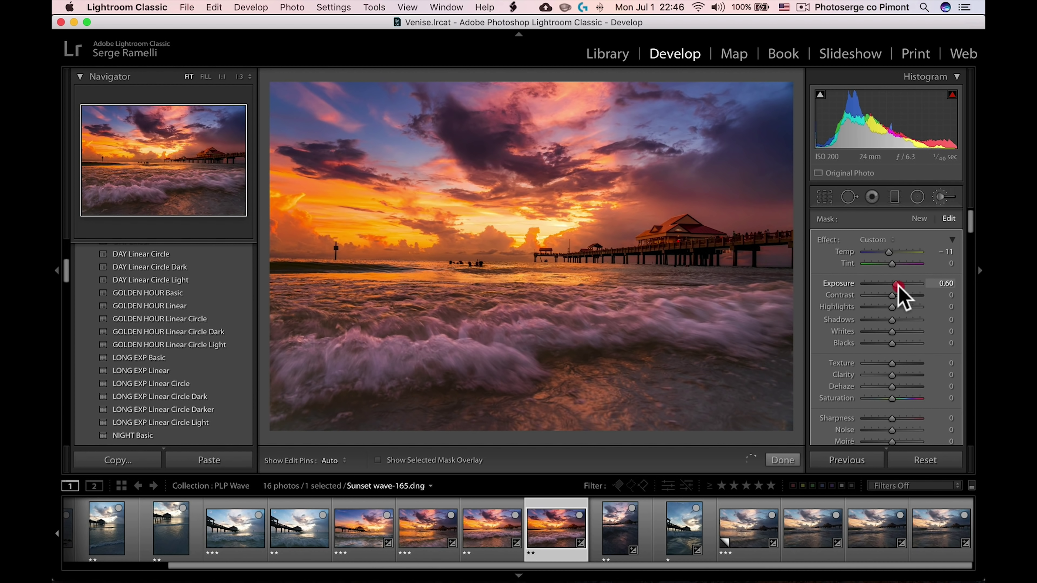
click(783, 460)
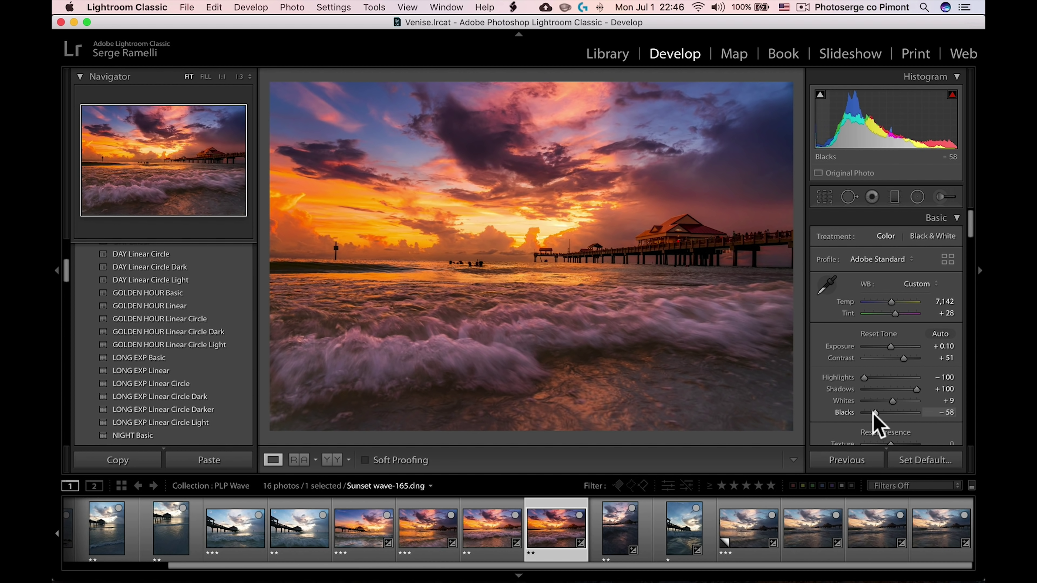
drag(875, 413, 891, 402)
shift+click(366, 516)
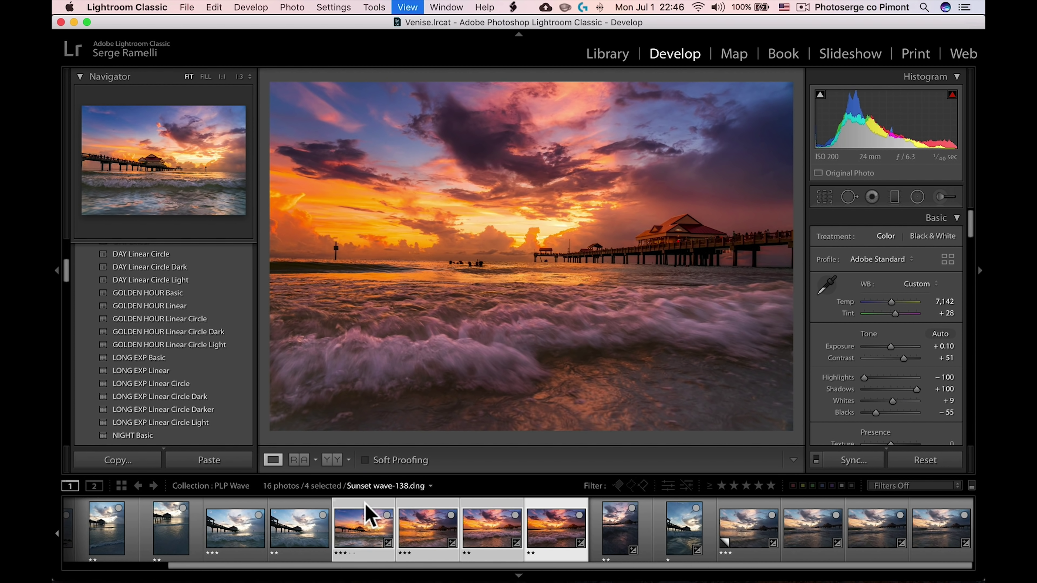
- Compare the four pier photos in Survey view with all panels hidden
key(n)
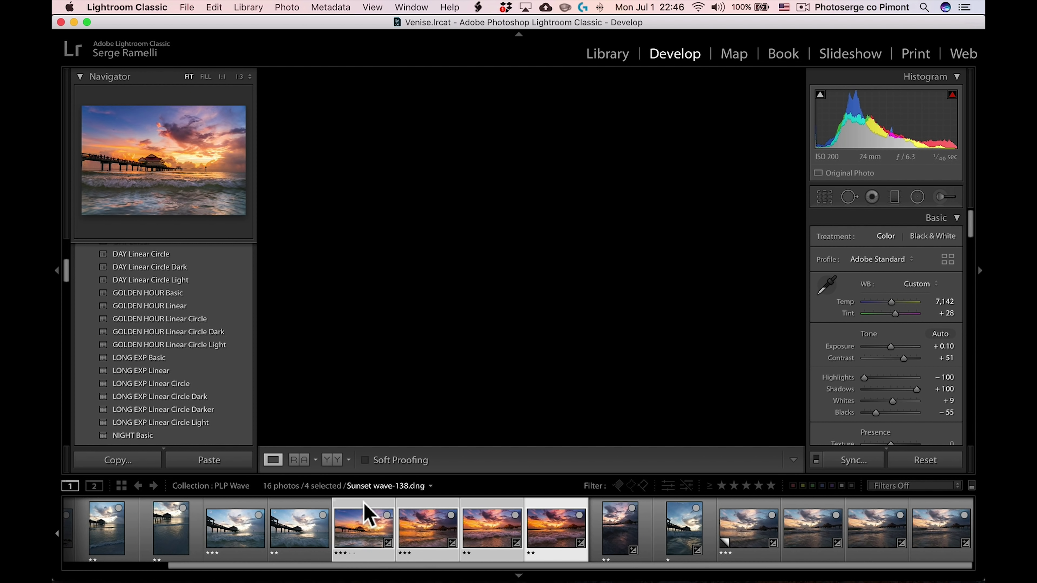
key(shift+Tab)
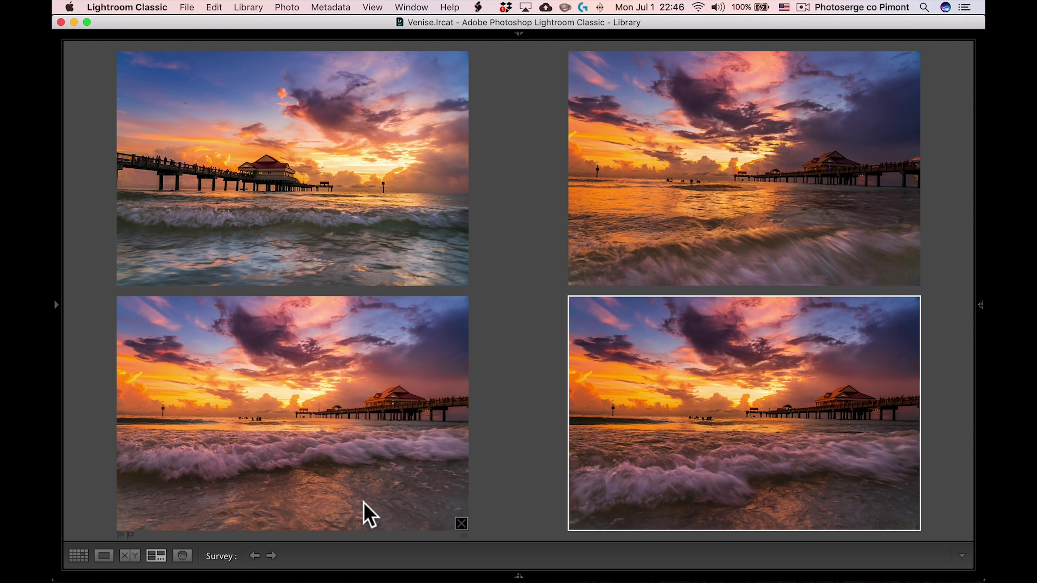